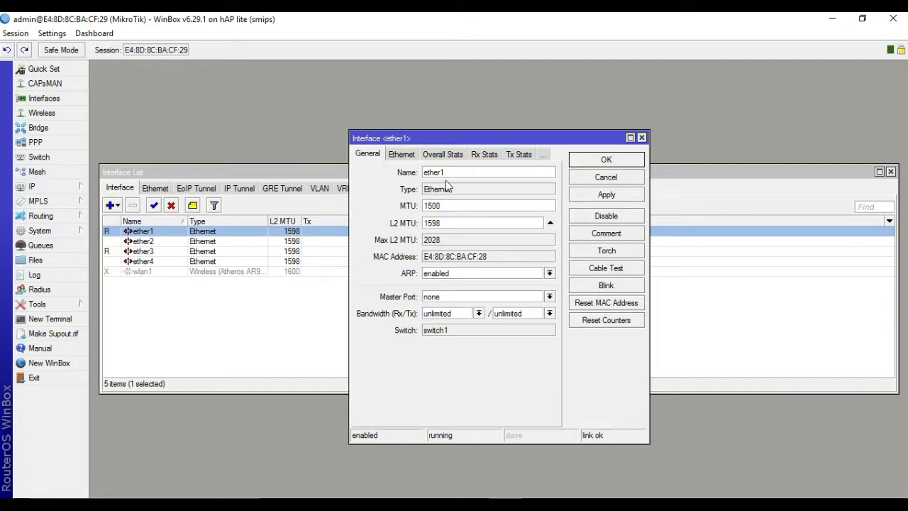
Rename the ether1 interface to ether1-WAN and save it
type("W")
key("Left")
key("Left")
key("Left")
type("-")
left_click(600, 193)
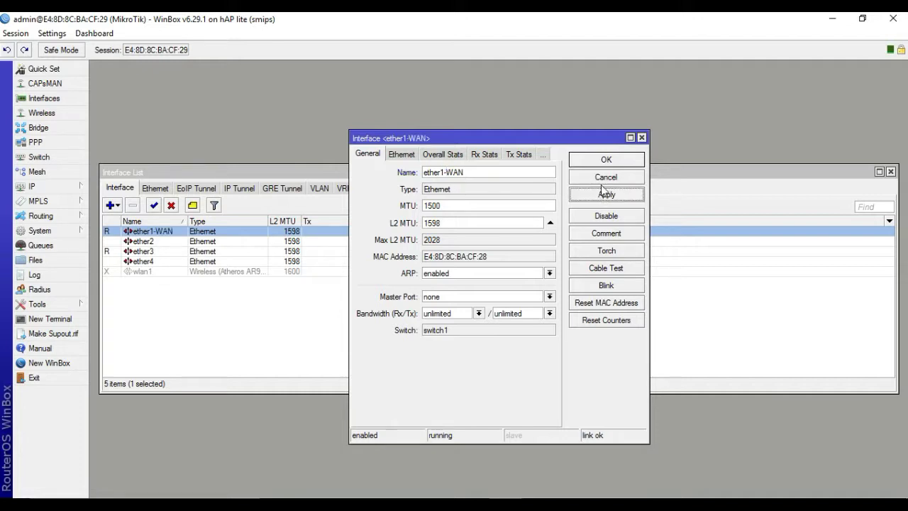
left_click(601, 162)
Rename the ether3 interface to ether3_LAN and save it
double_click(142, 252)
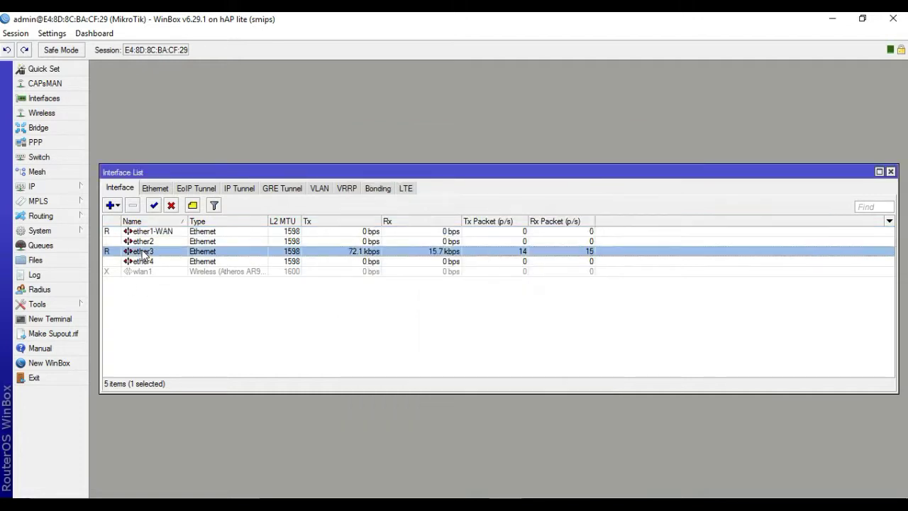
left_click(452, 174)
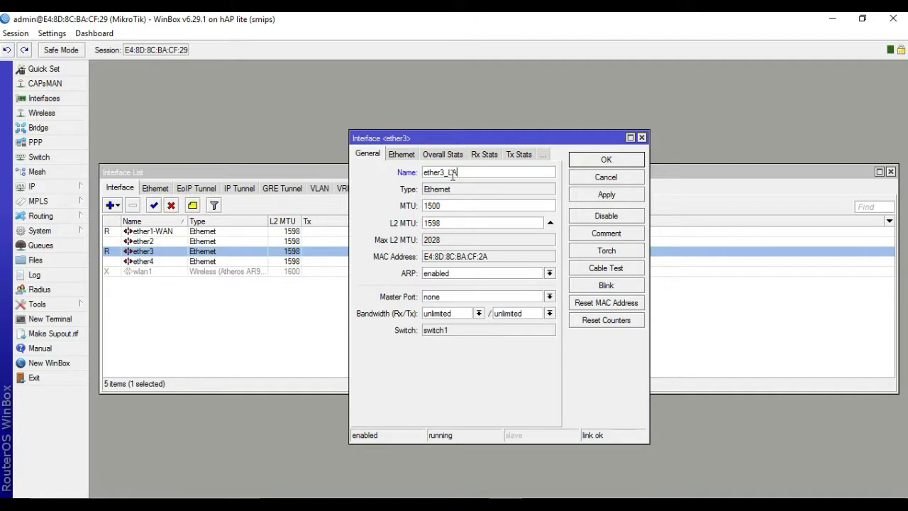
left_click(628, 196)
left_click(633, 161)
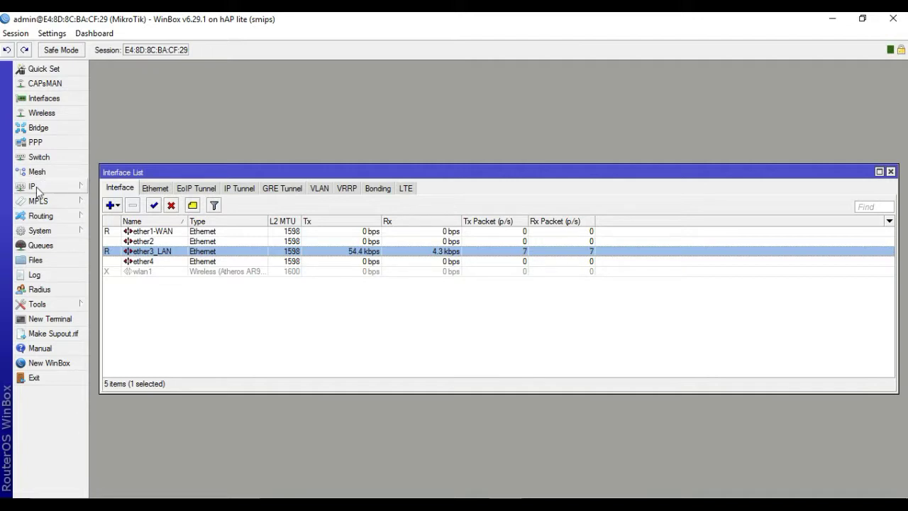
Set the router's system identity to Head office
left_click(44, 232)
left_click(110, 241)
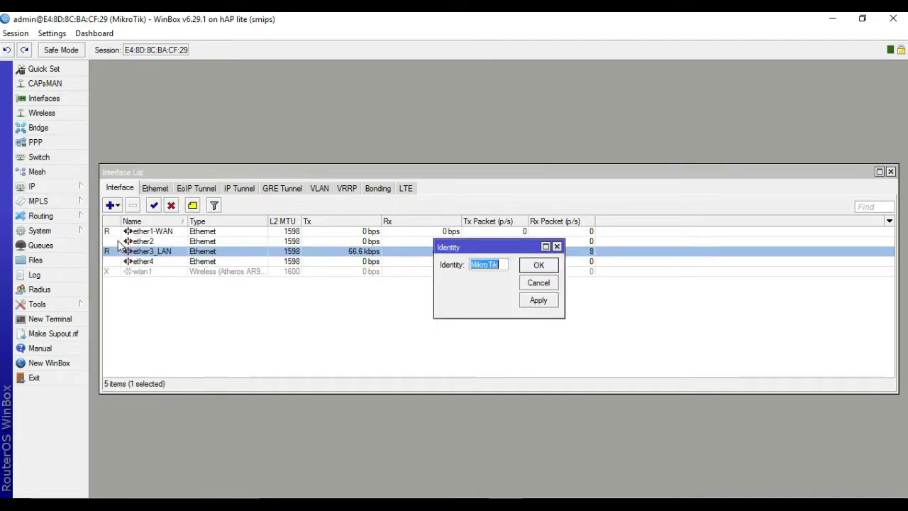
type("H")
type("e")
type("ad office")
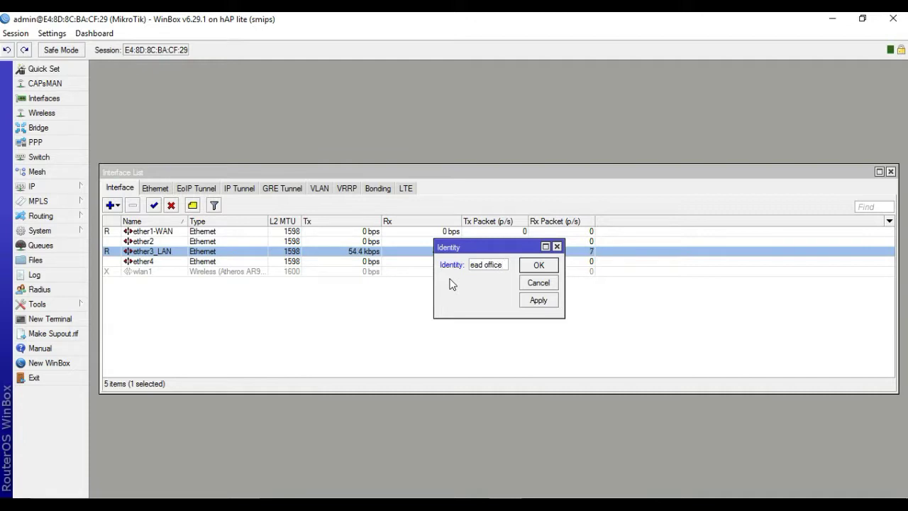
left_click(541, 268)
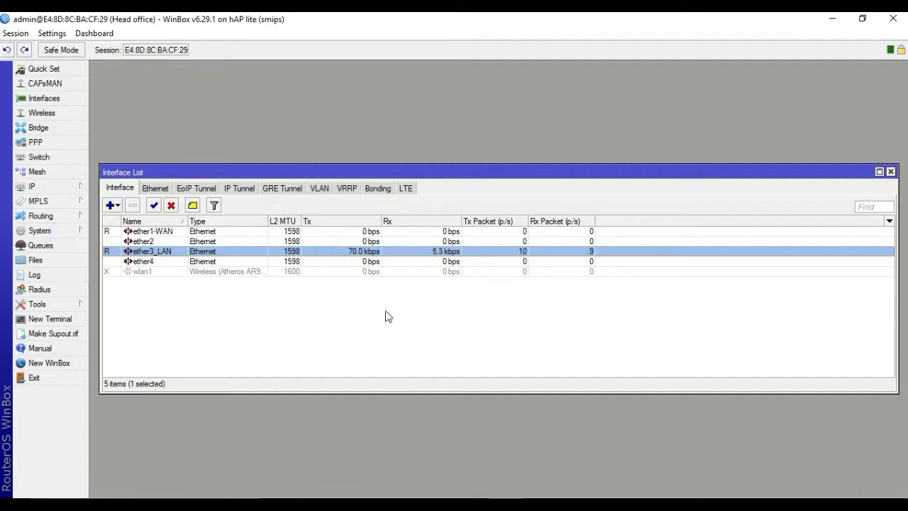
Add the IP address 104.10.1.2/24 on the ether1-WAN interface
left_click(474, 505)
left_click(60, 186)
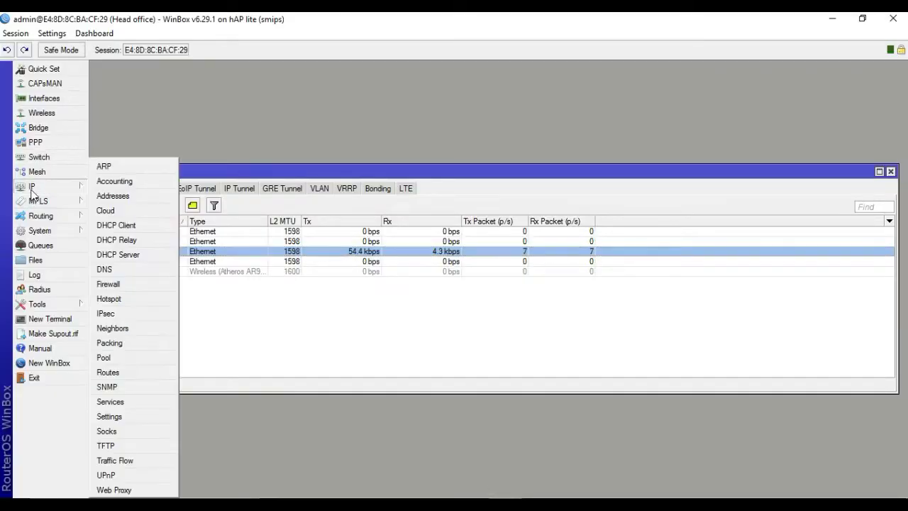
left_click(106, 197)
left_click(279, 184)
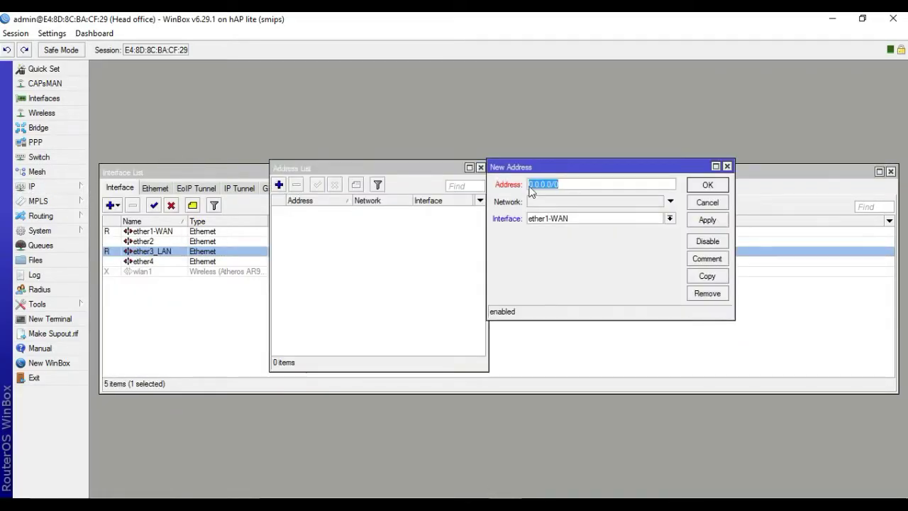
type("104.10.1.1")
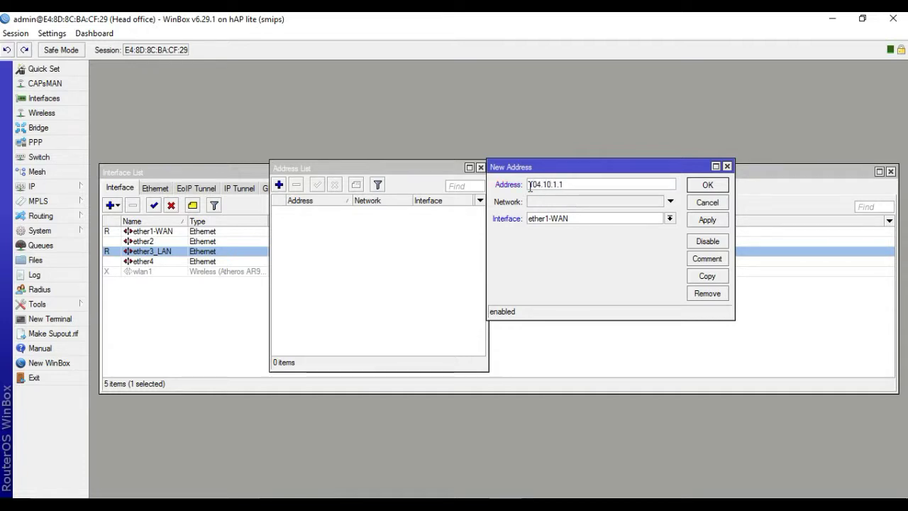
key("BackSpace")
type("2/24")
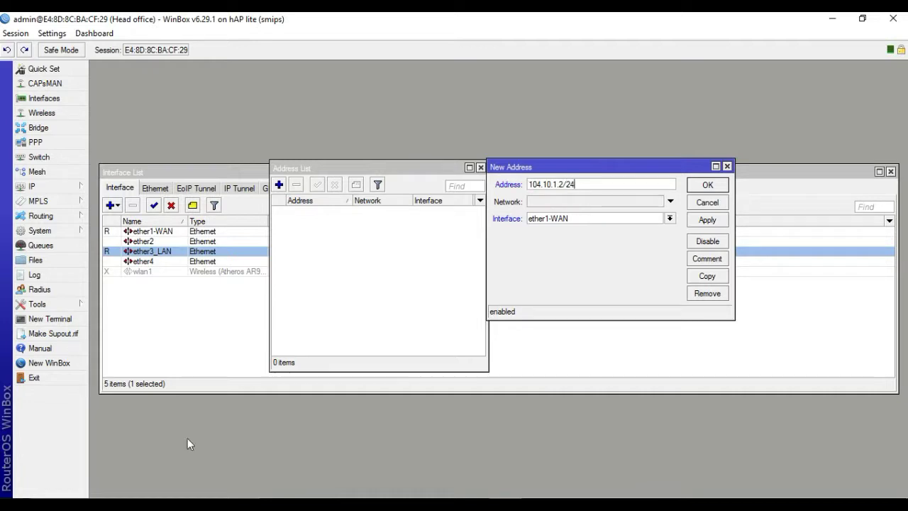
left_click(707, 220)
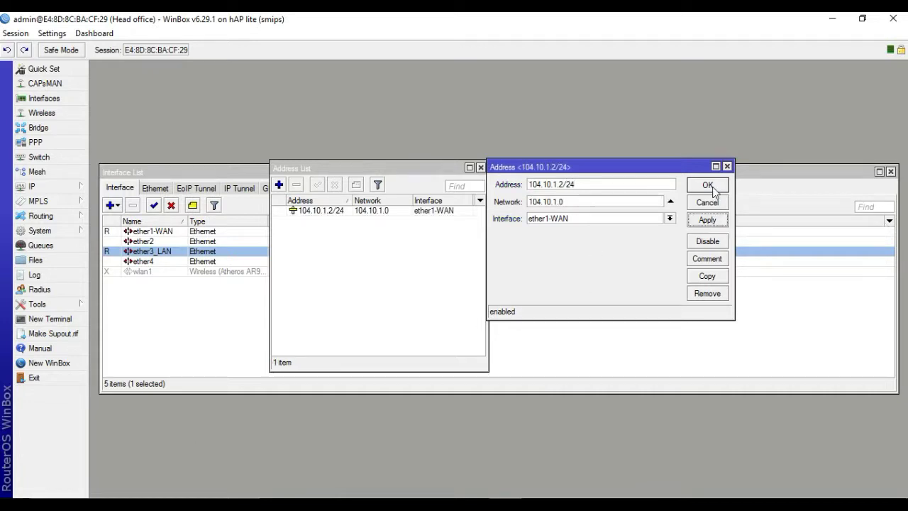
left_click(707, 185)
Add a default route for destination 0.0.0.0/0 with the gateway 104.10.1.1
left_click(41, 189)
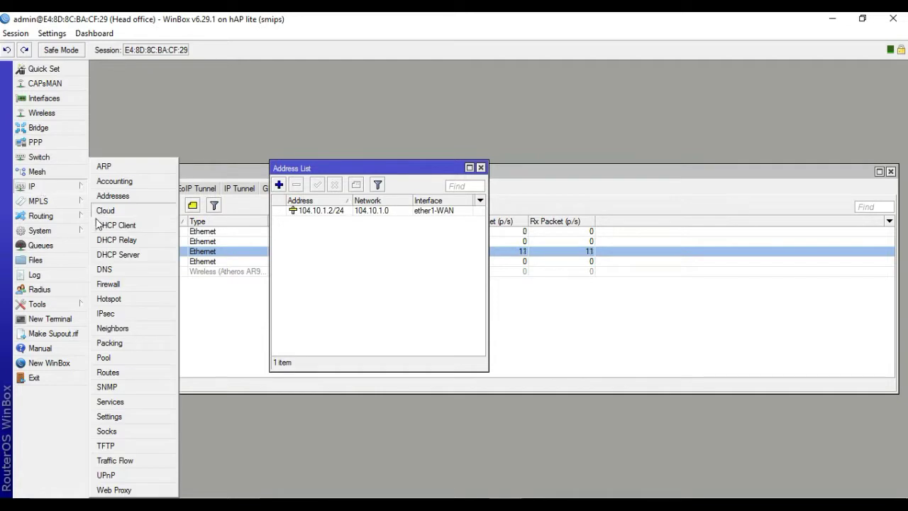
left_click(118, 373)
left_click(102, 184)
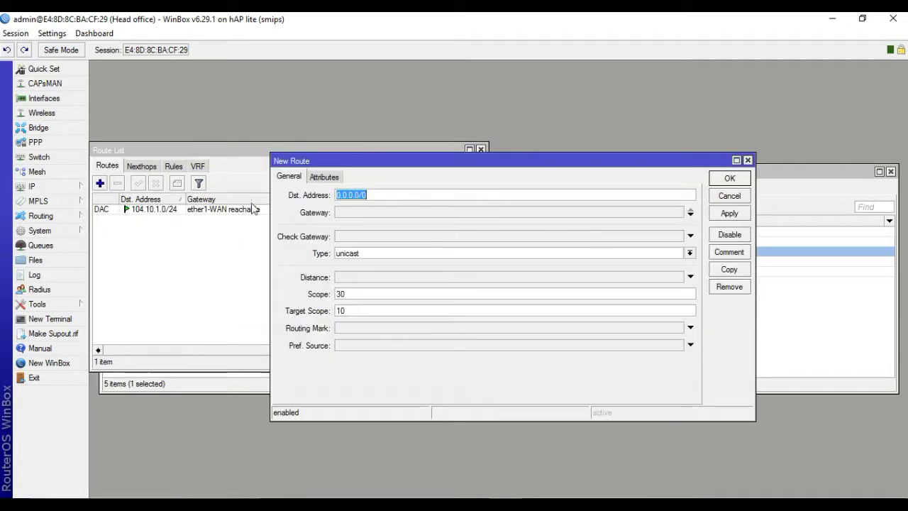
left_click(353, 212)
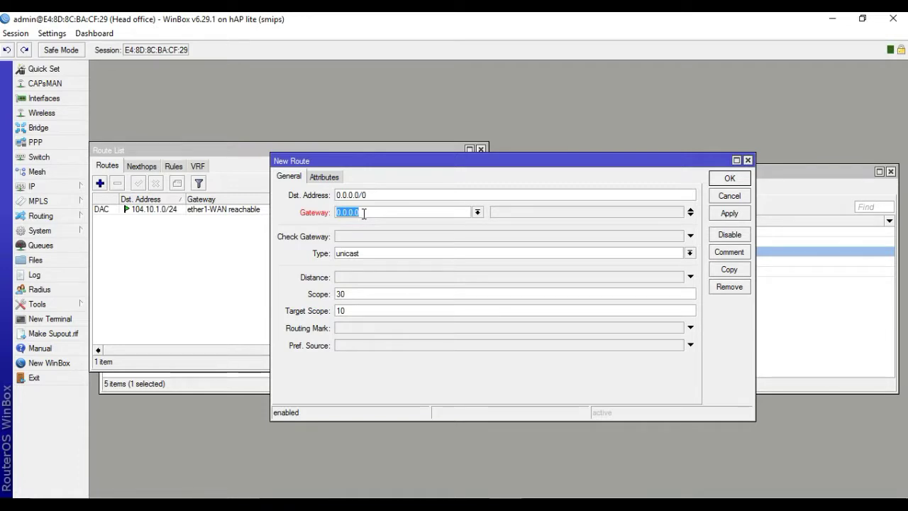
type("104.10.1")
type("1")
left_click(724, 214)
left_click(721, 182)
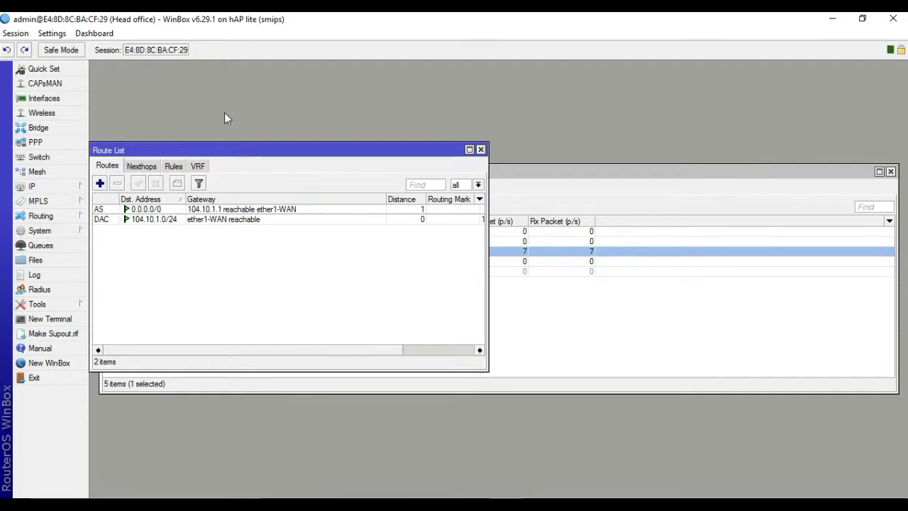
Set the router's DNS server to 8.8.8.8
left_click(33, 185)
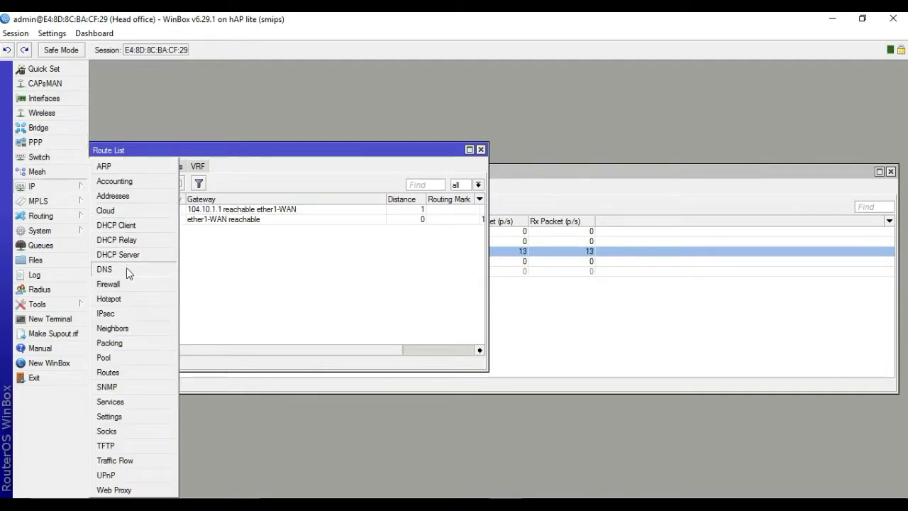
left_click(126, 268)
left_click(481, 210)
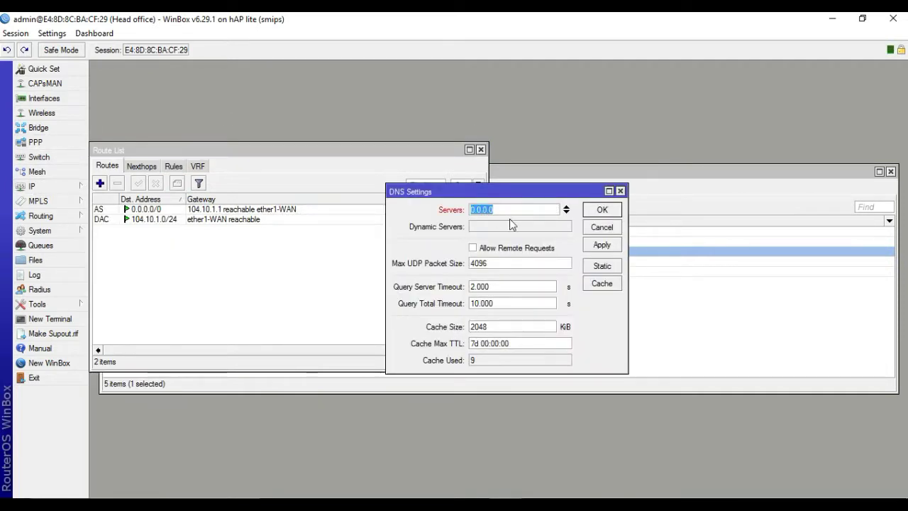
type("8.8.8.8")
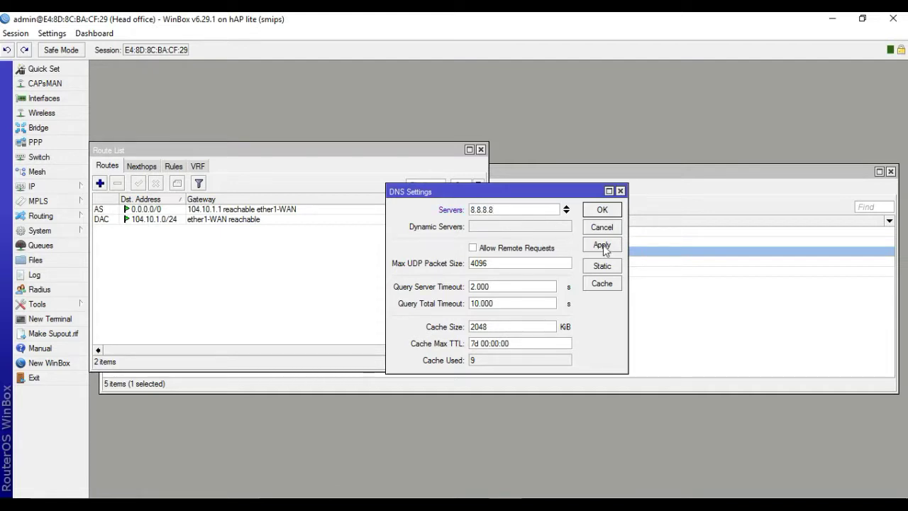
left_click(602, 210)
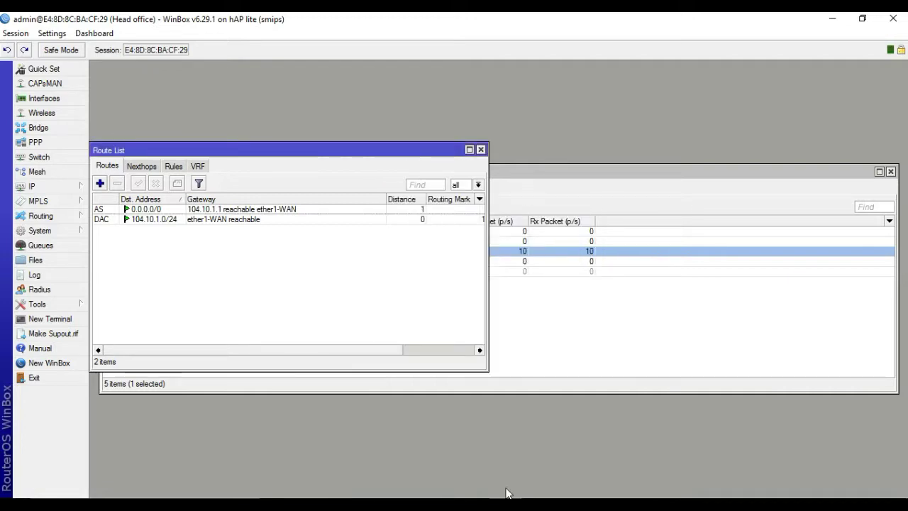
Check the head office LAN IP in the Paint network diagram and add the address 192.168.1.1/24 on the ether3_LAN interface
left_click(509, 499)
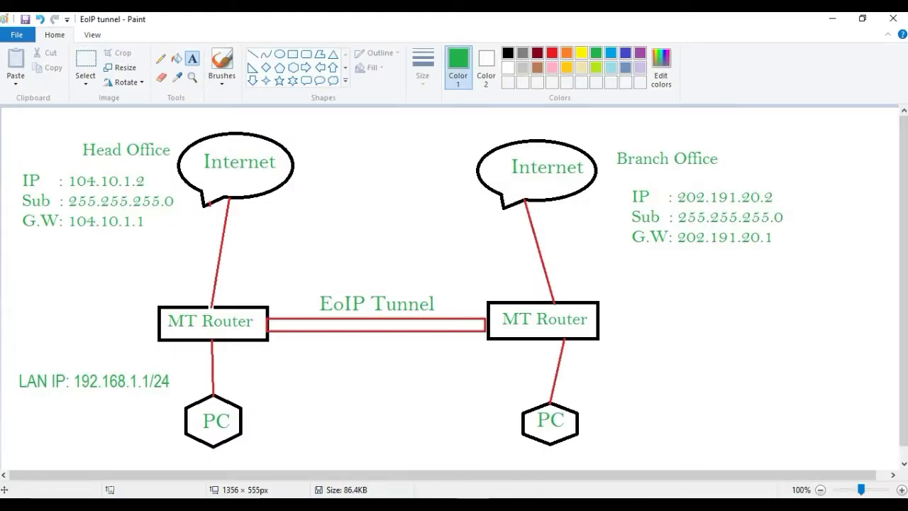
key("alt+Tab")
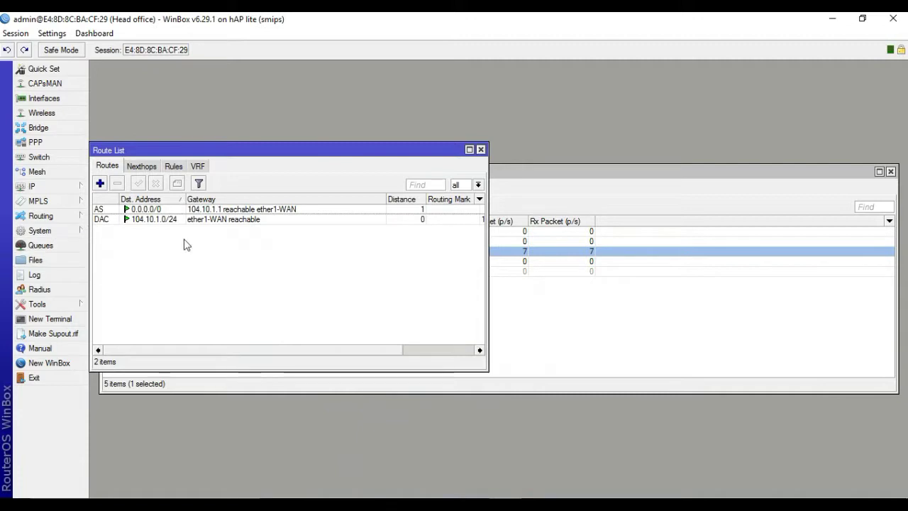
left_click(39, 186)
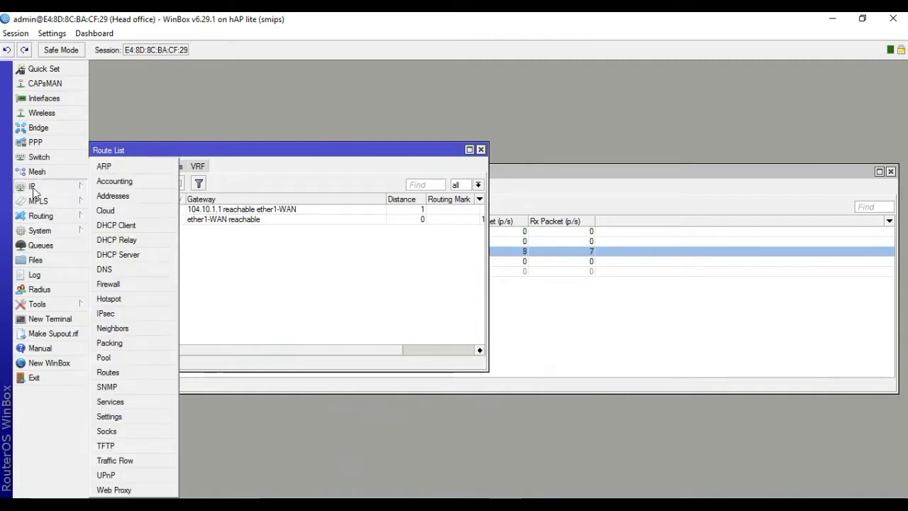
left_click(113, 197)
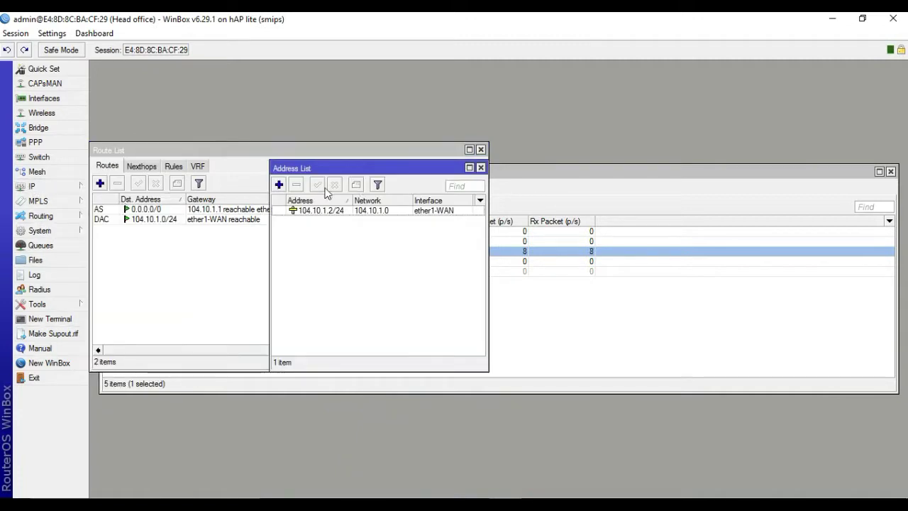
left_click(278, 185)
type("192.168")
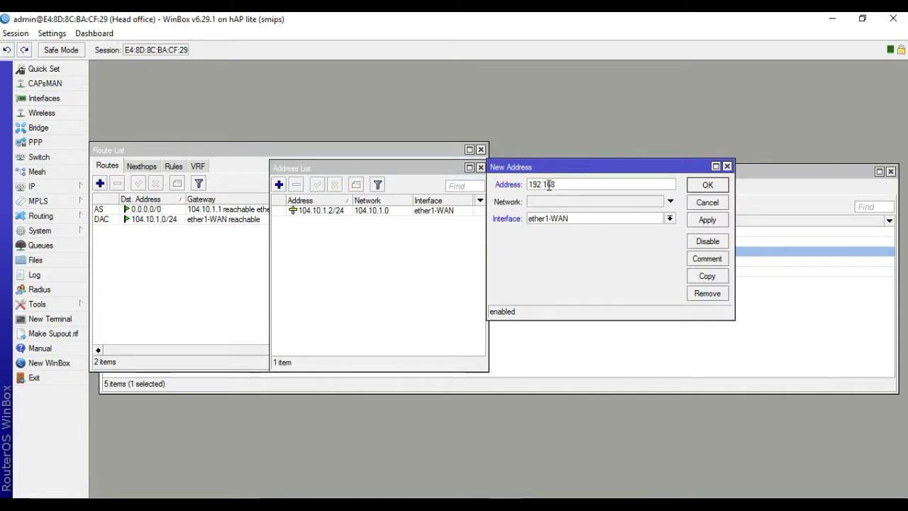
type(".1.1/24")
left_click(669, 219)
left_click(593, 251)
left_click(706, 220)
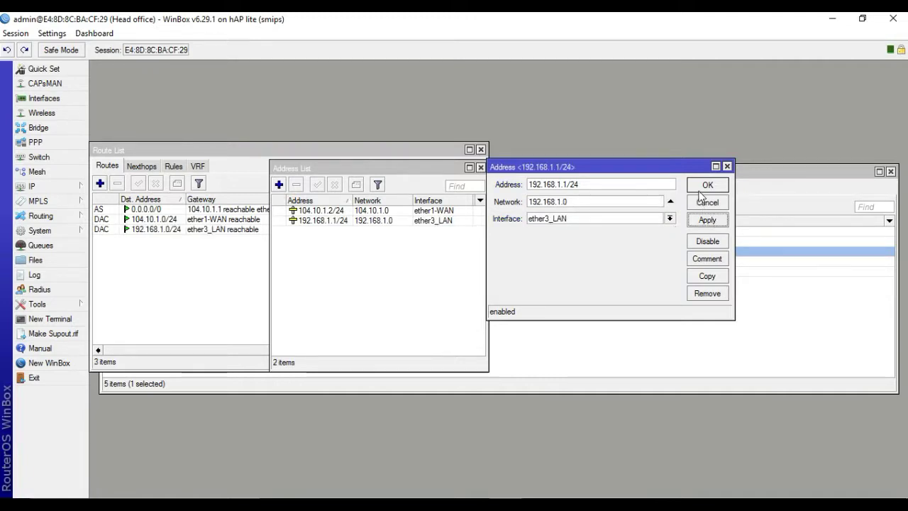
left_click(699, 190)
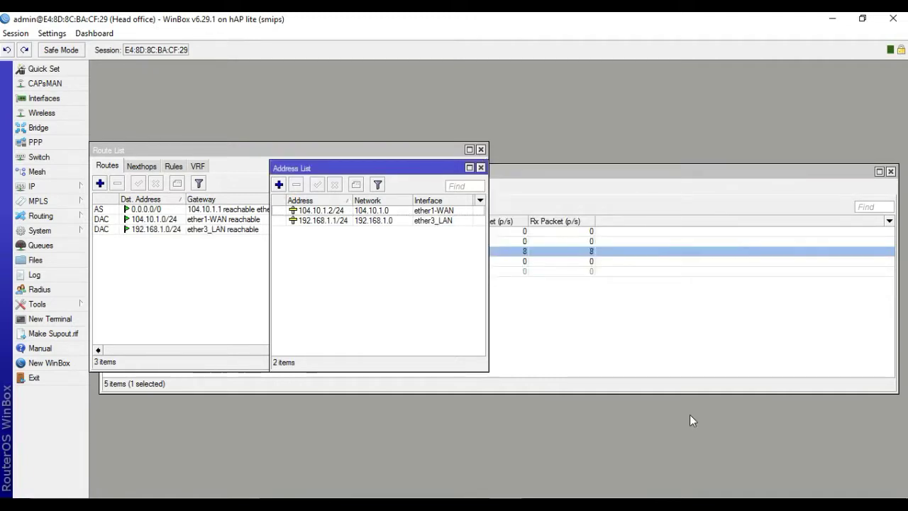
Add a firewall NAT rule on the srcnat chain with the action masquerade and move the Firewall window aside
left_click(50, 187)
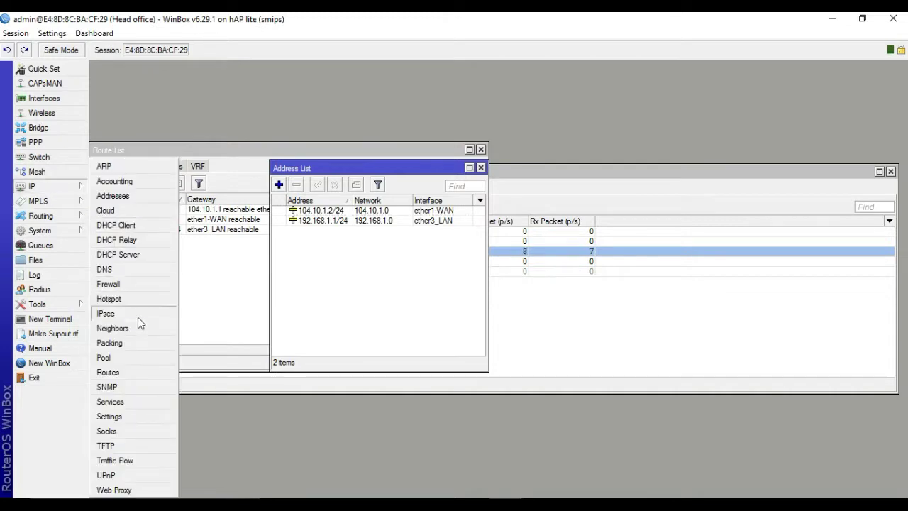
left_click(128, 285)
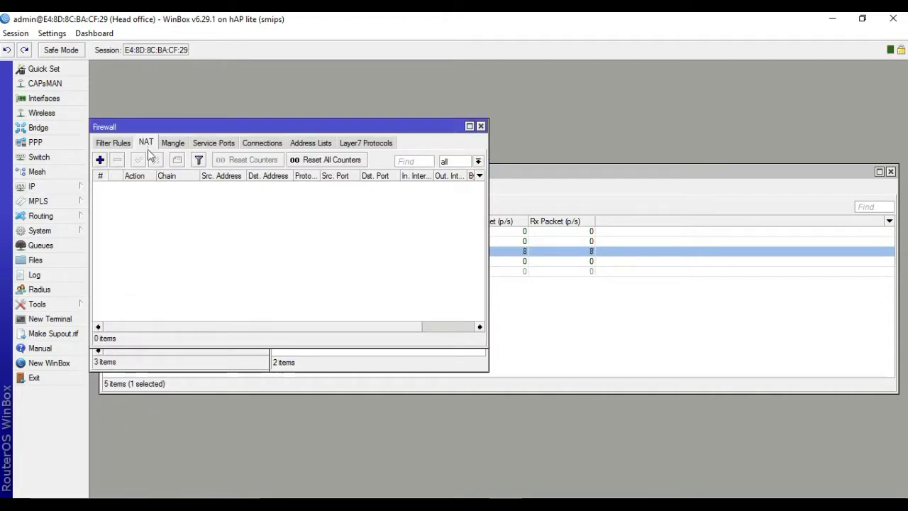
left_click(104, 161)
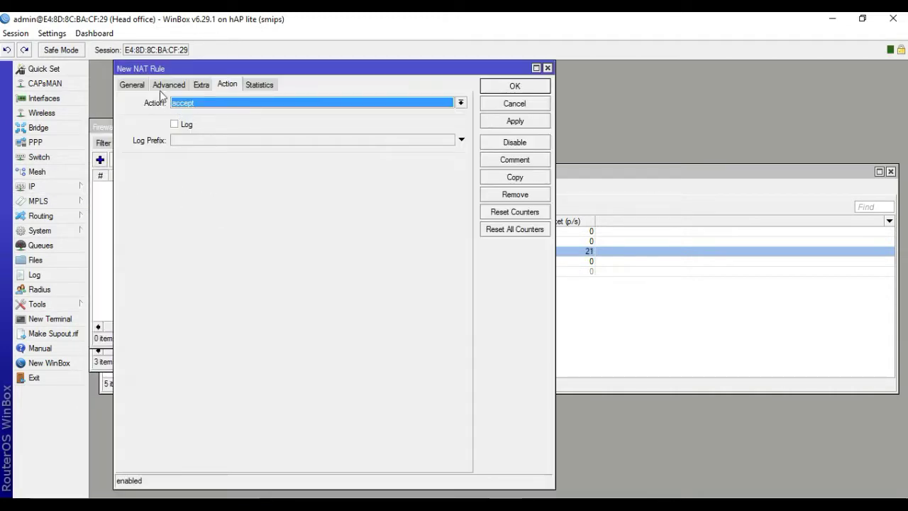
left_click(142, 84)
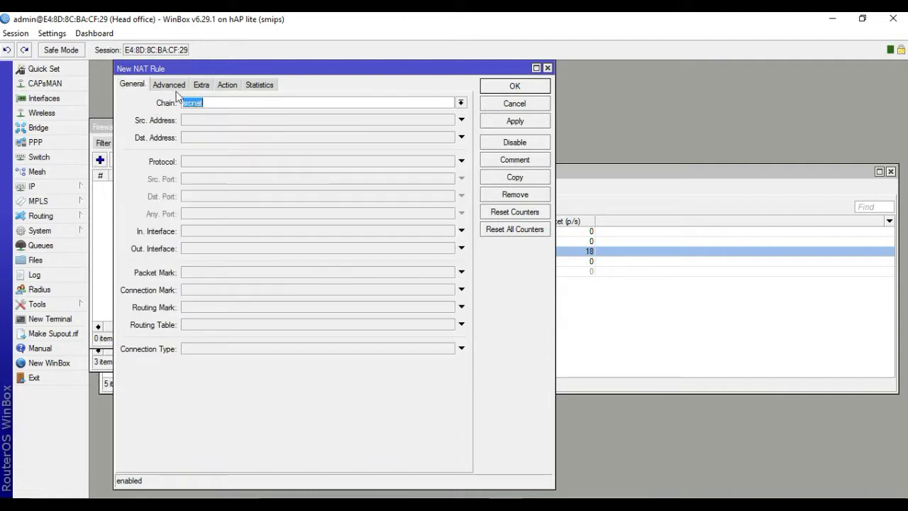
left_click(232, 84)
left_click(205, 105)
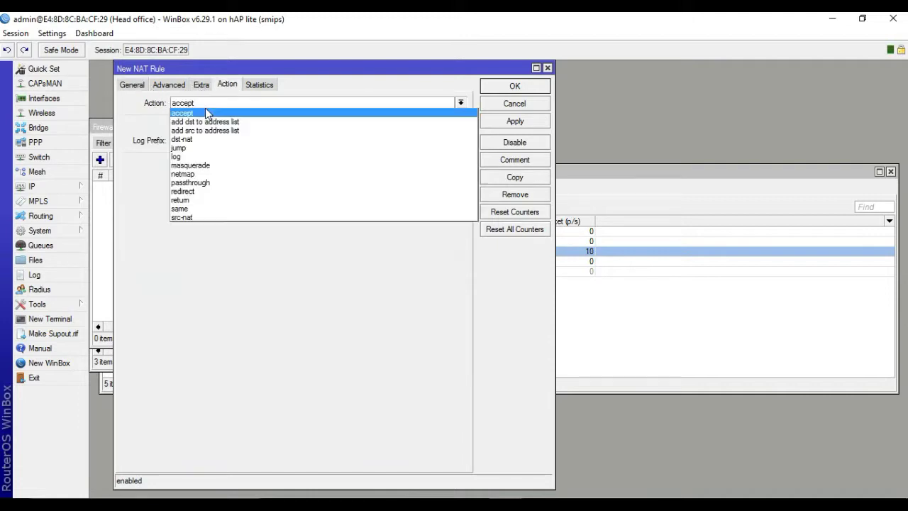
left_click(209, 165)
left_click(531, 121)
left_click(515, 86)
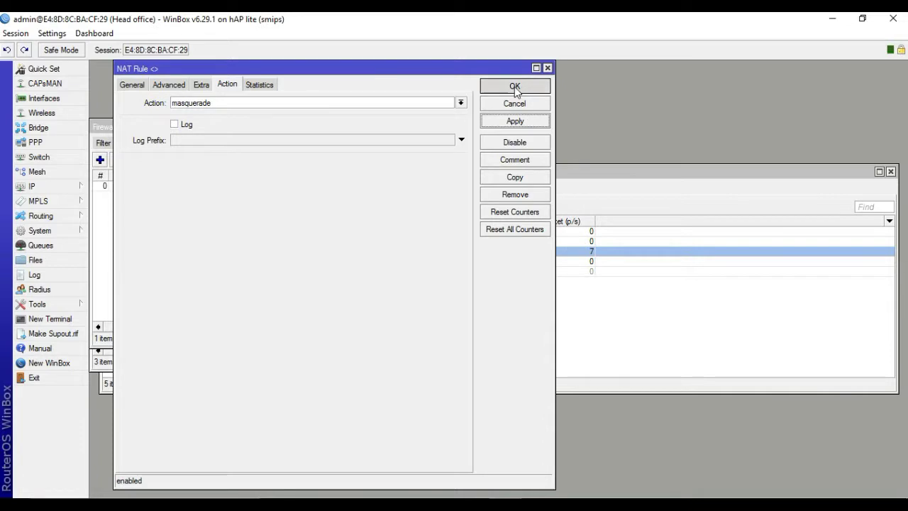
left_click_drag(343, 127, 634, 198)
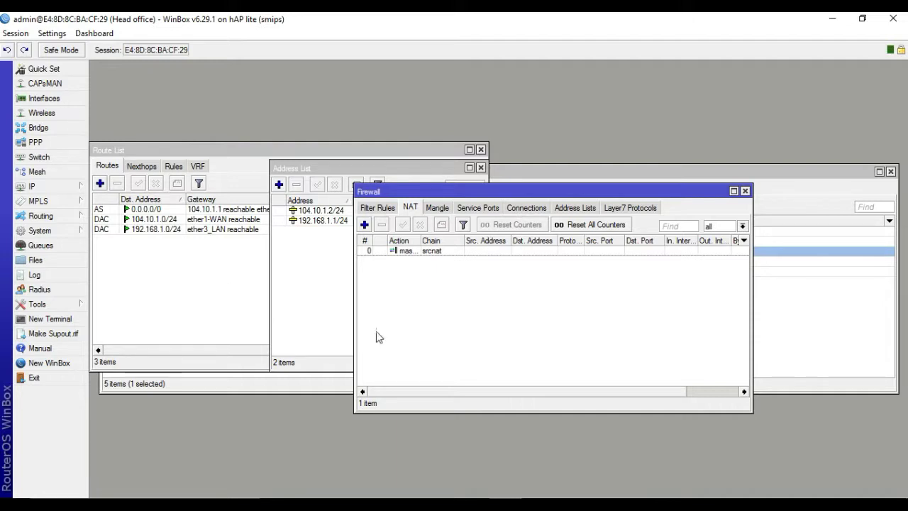
Start a new EoIP tunnel interface on the head office router and name it EoIP Tunnel
left_click(43, 102)
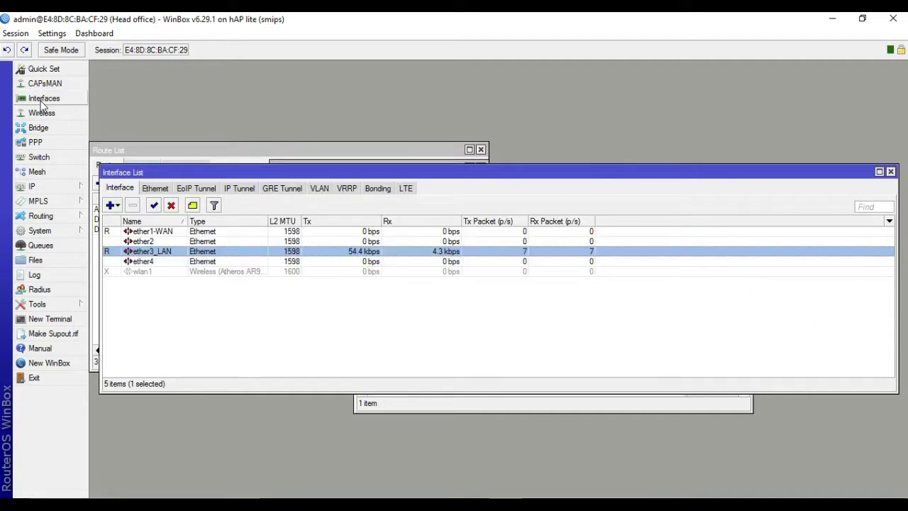
left_click(190, 189)
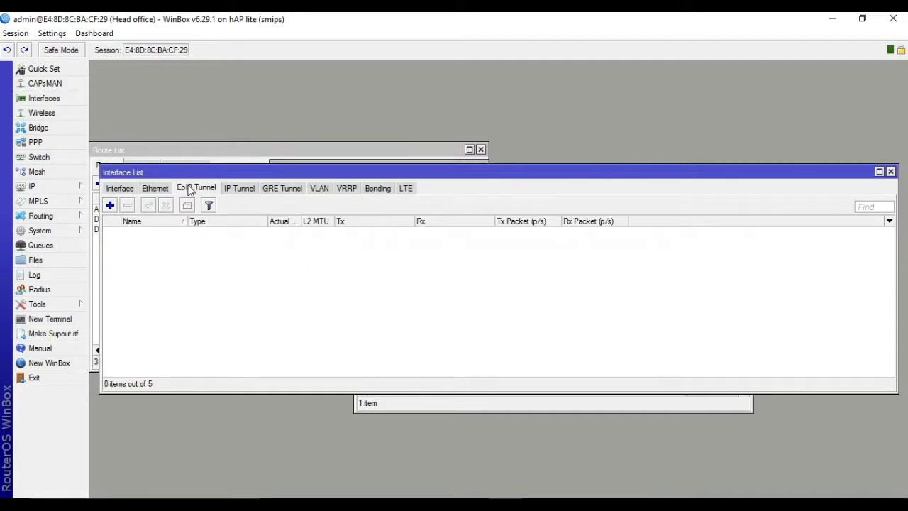
left_click(110, 206)
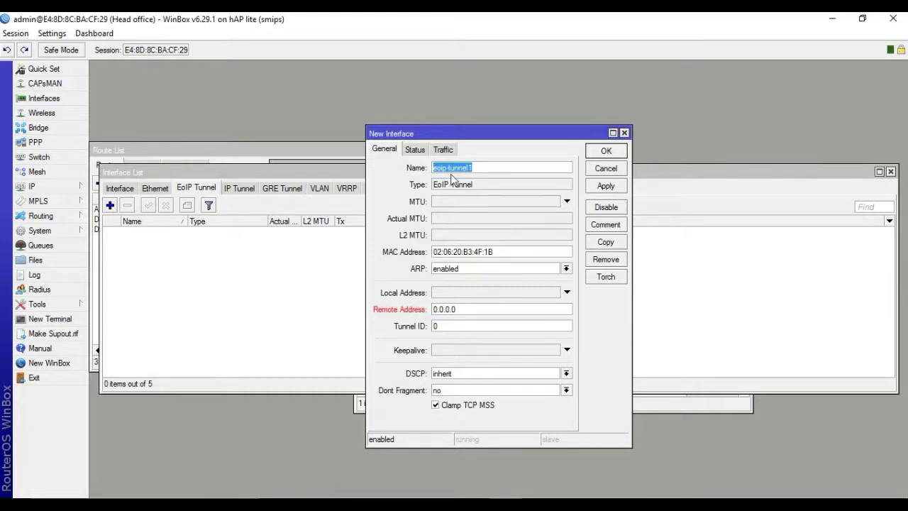
type("EoIP T")
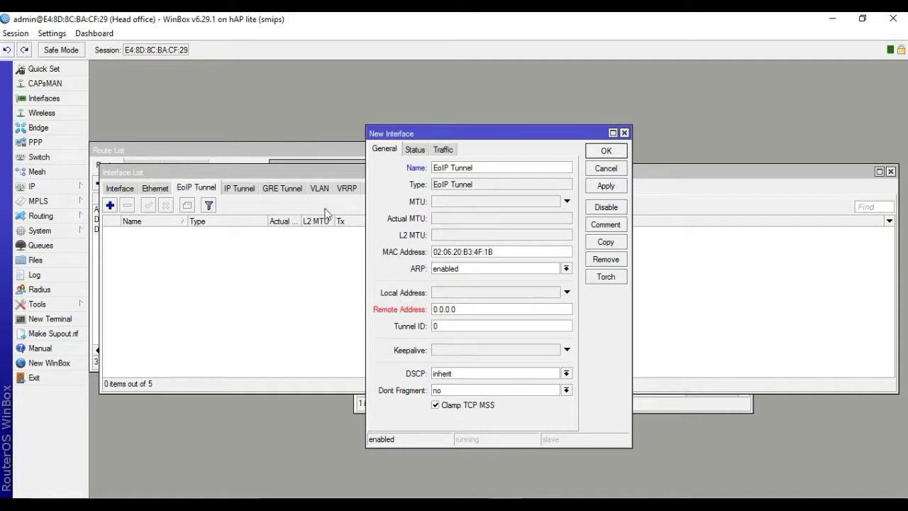
Copy the MAC address of the ether3_LAN interface, E4:8D:8C:BA:CF:2A, into the new EoIP tunnel's MAC address
left_click(139, 154)
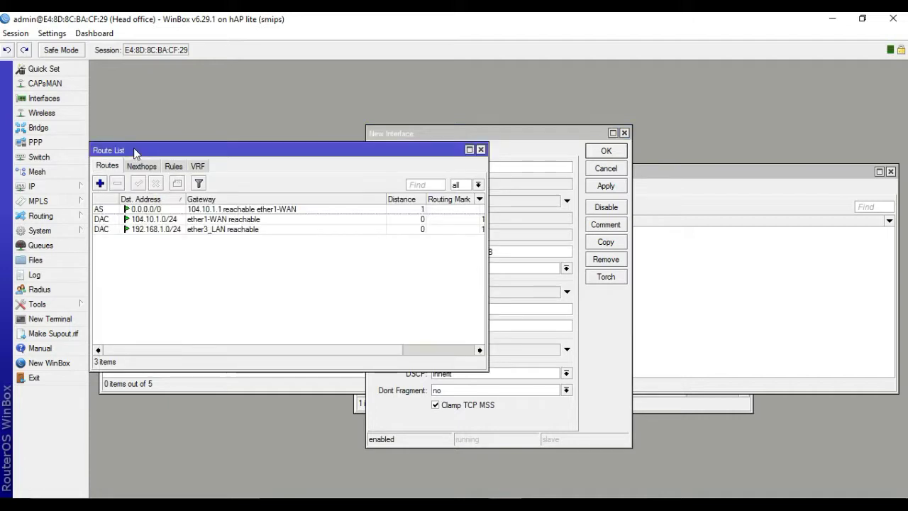
left_click(39, 97)
left_click(119, 188)
left_click(167, 254)
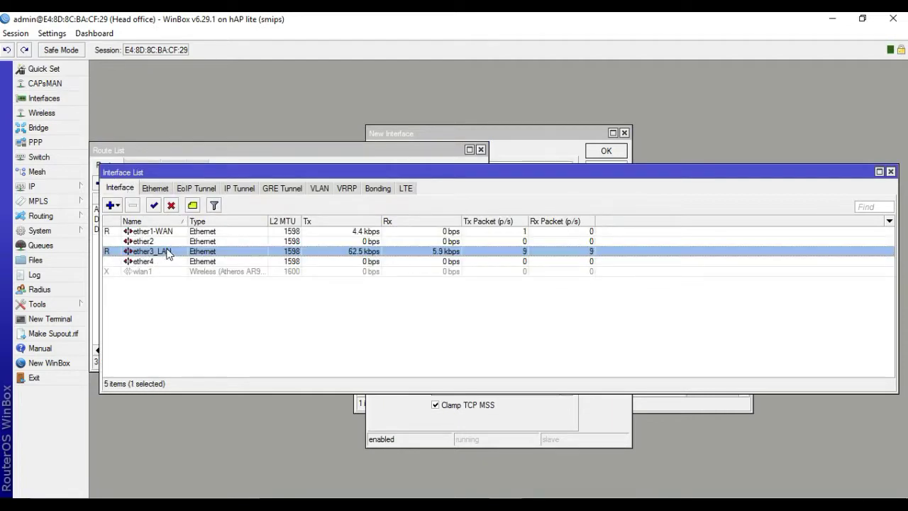
double_click(168, 254)
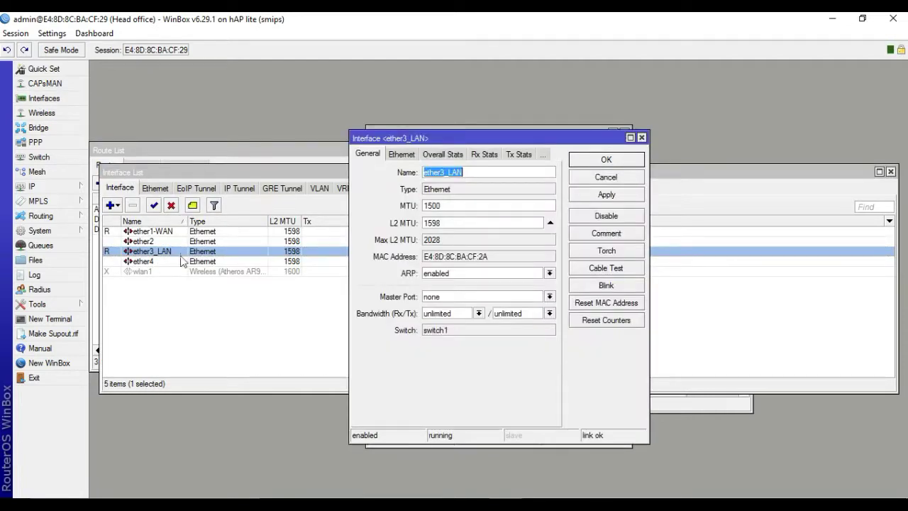
left_click(492, 177)
left_click_drag(441, 258, 424, 258)
right_click(441, 257)
left_click(466, 264)
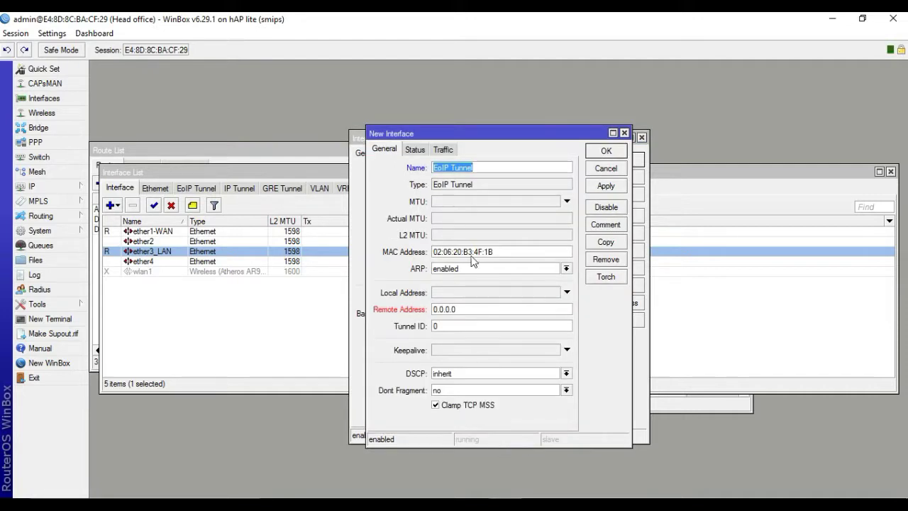
left_click_drag(497, 254, 402, 258)
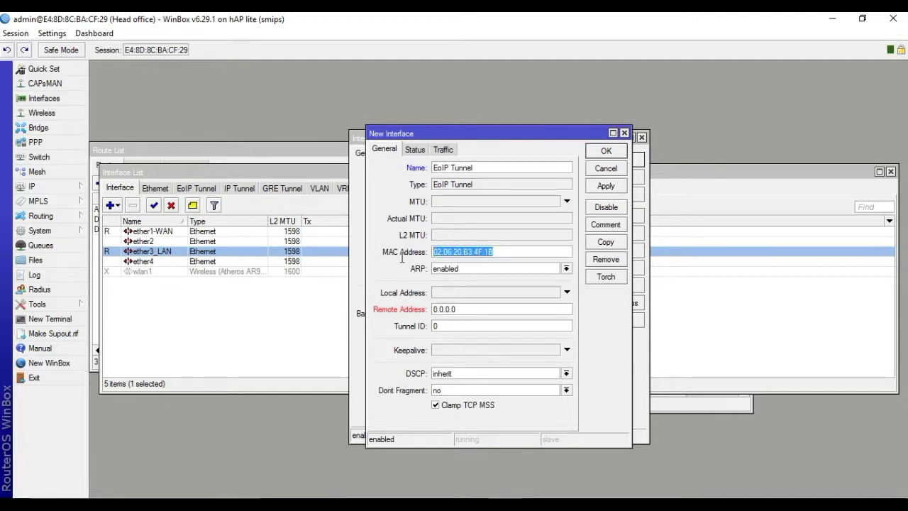
key("ctrl+v")
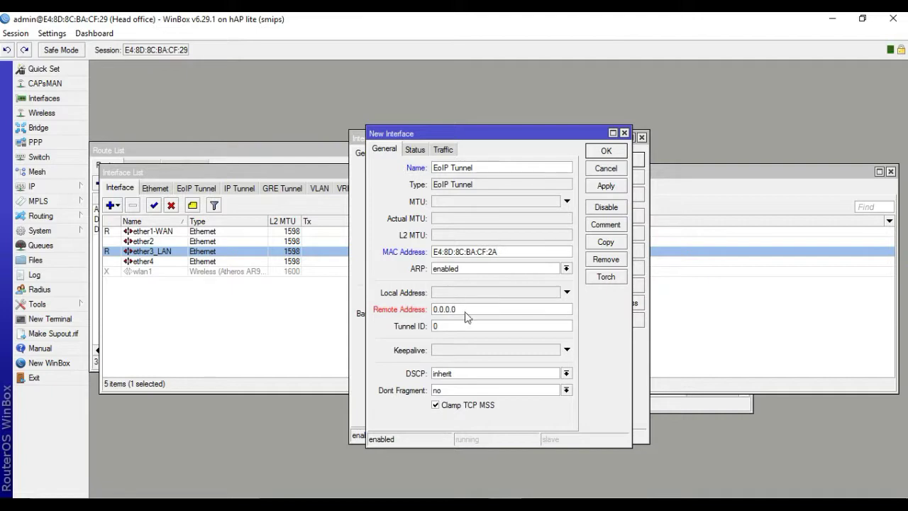
Set the tunnel's remote address to 202.191.20.2 with no local address, replace the default tunnel ID, and save the interface
left_click_drag(473, 310, 425, 310)
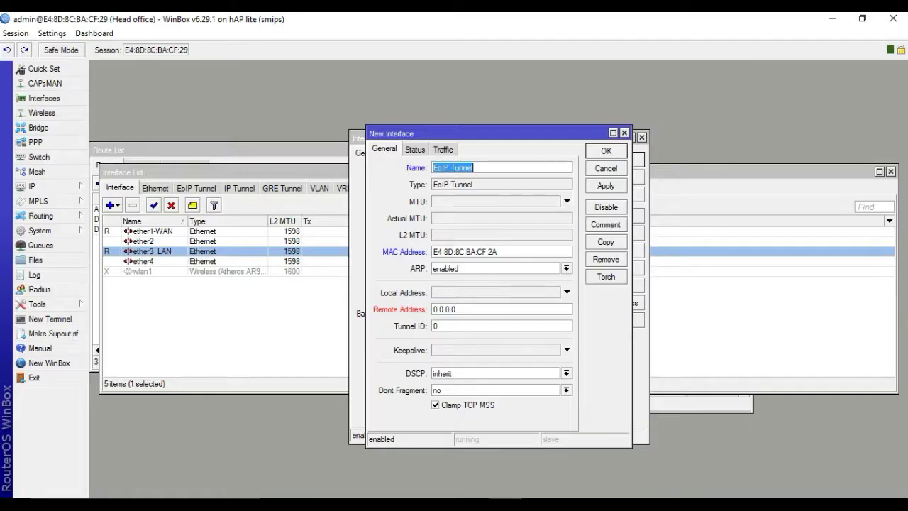
left_click(445, 293)
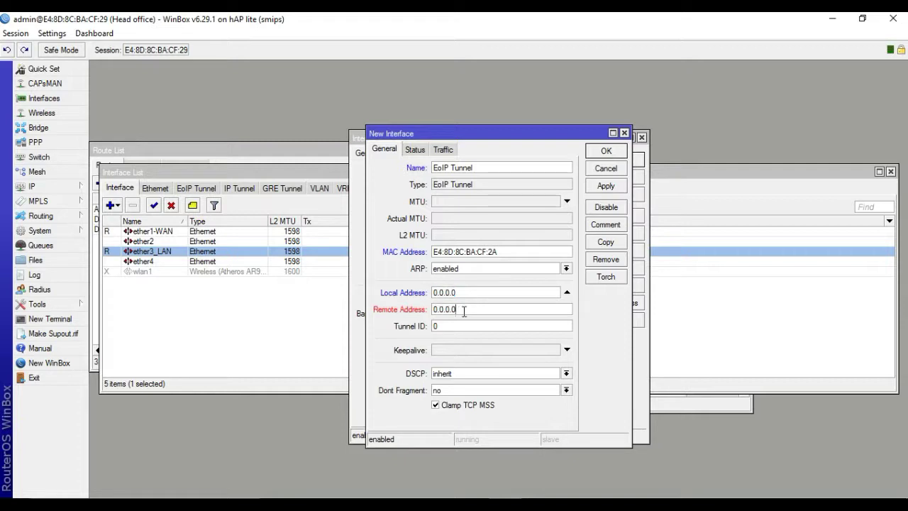
left_click(567, 293)
left_click(476, 309)
key("BackSpace")
key("BackSpace")
key("BackSpace")
key("BackSpace")
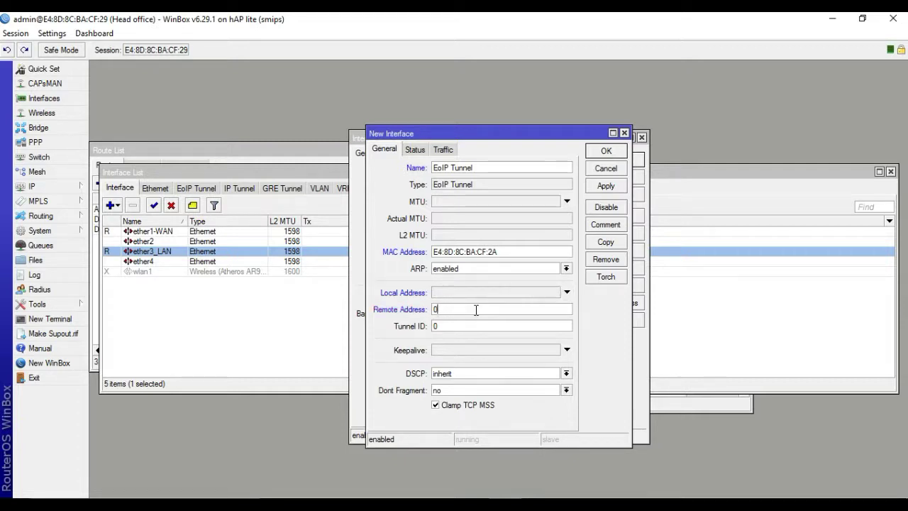
type("202.191.20.2")
left_click(446, 324)
key("BackSpace")
left_click(605, 186)
left_click(604, 151)
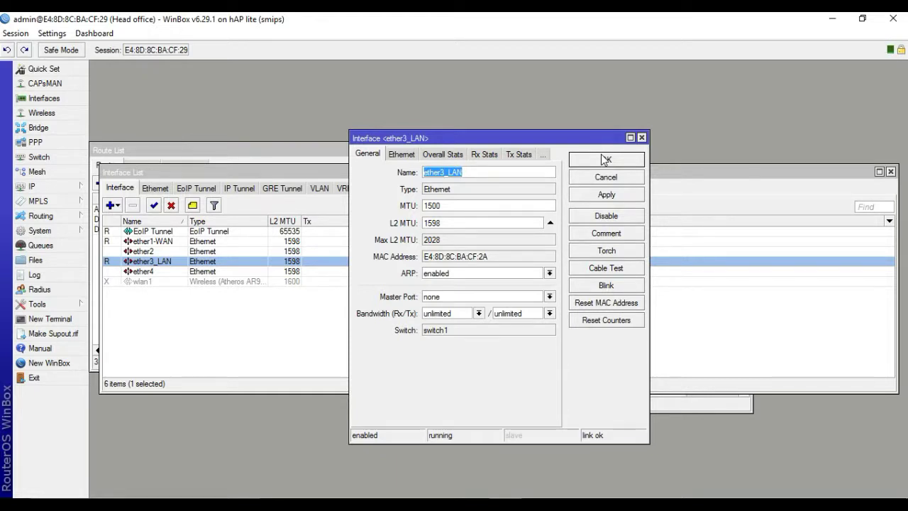
Create a new bridge interface named bridge1_EoIP
left_click(31, 129)
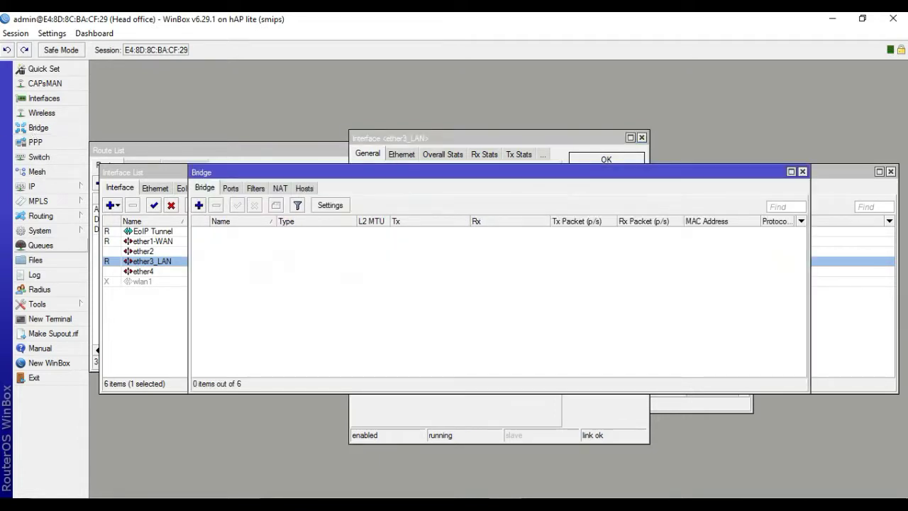
left_click(199, 205)
left_click(475, 186)
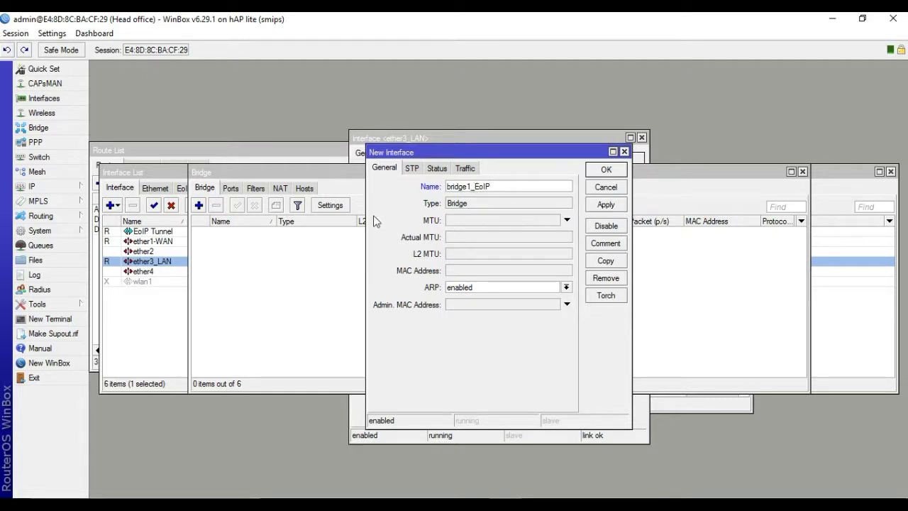
left_click(598, 205)
left_click(605, 169)
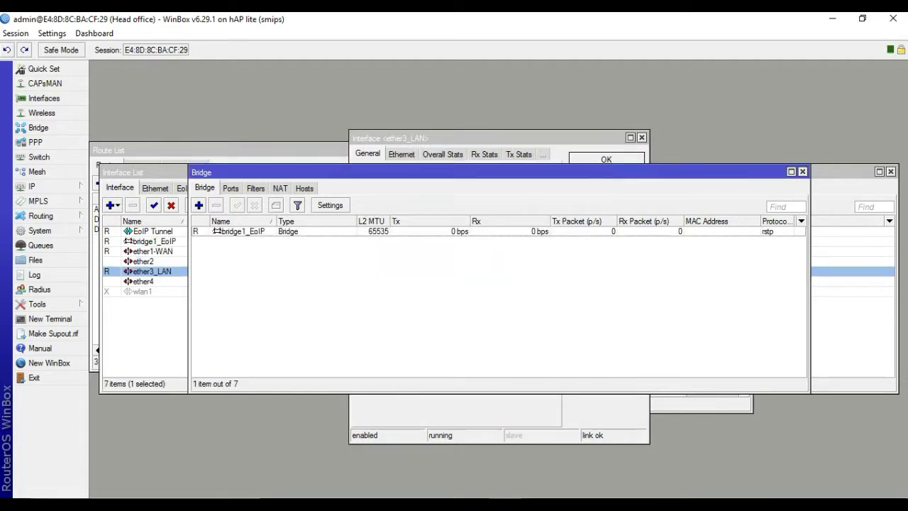
Add the EoIP Tunnel interface as a port of bridge1_EoIP
left_click(231, 188)
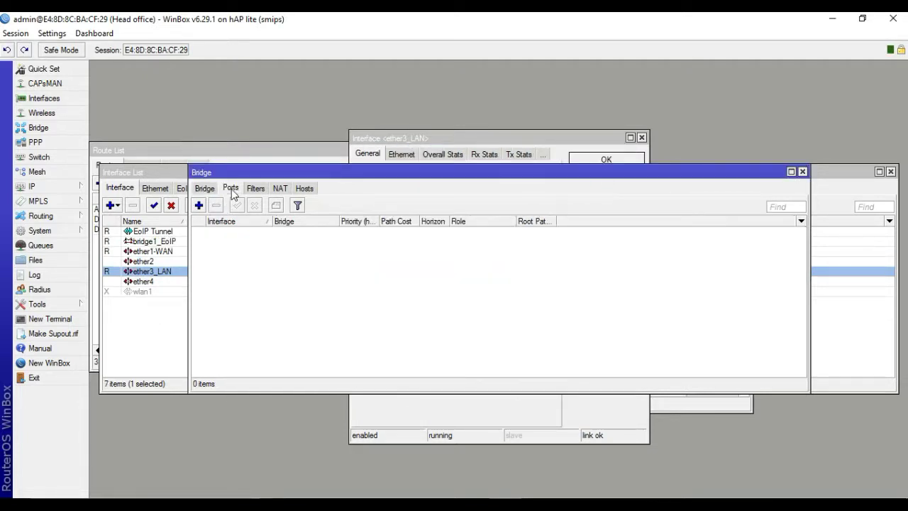
left_click(198, 206)
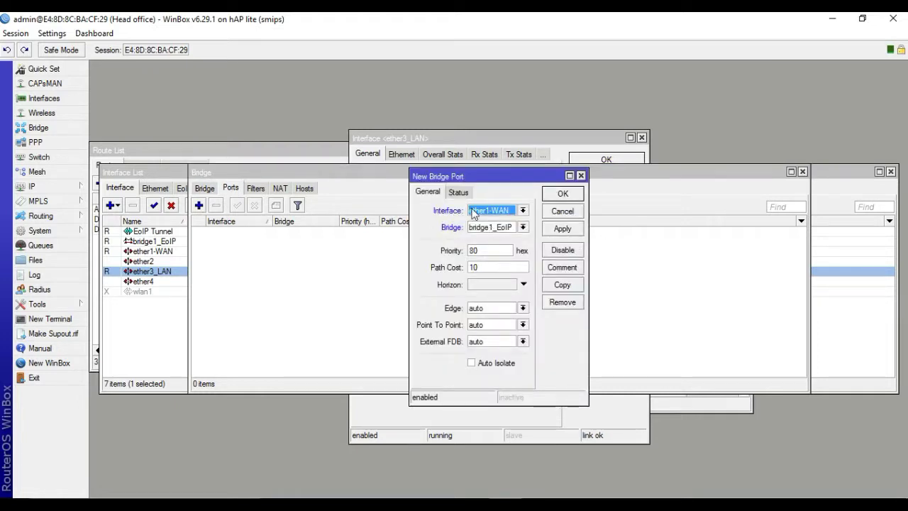
left_click(522, 210)
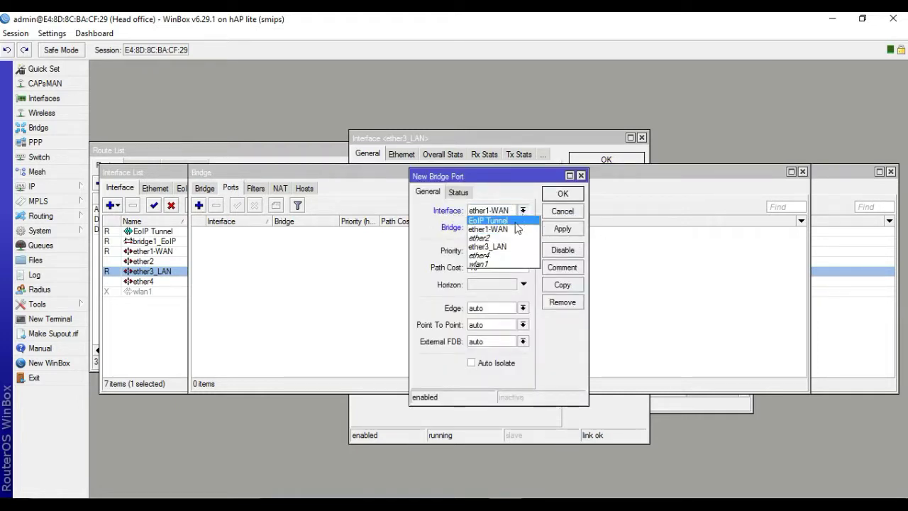
left_click(502, 220)
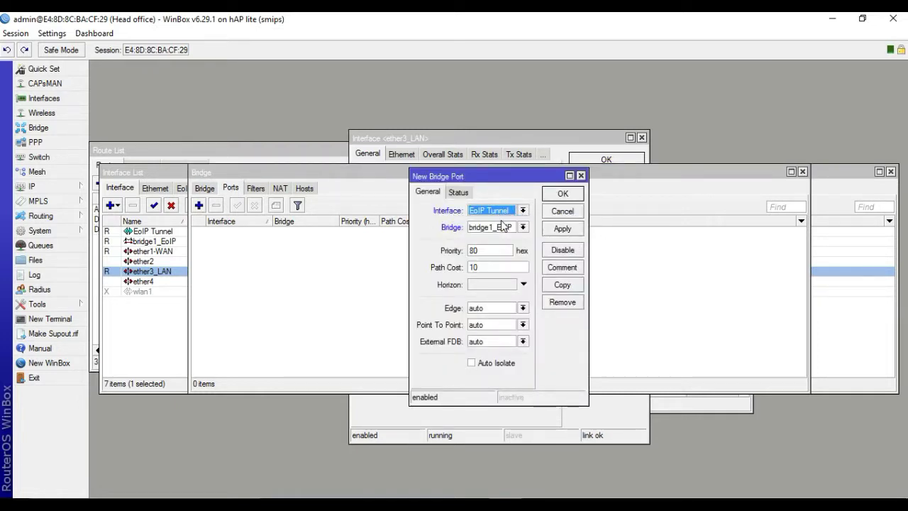
left_click(563, 229)
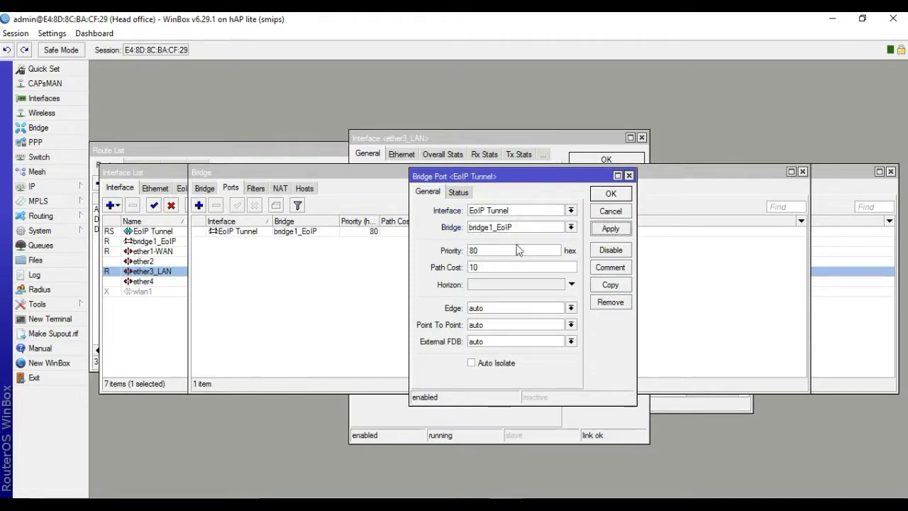
left_click(597, 192)
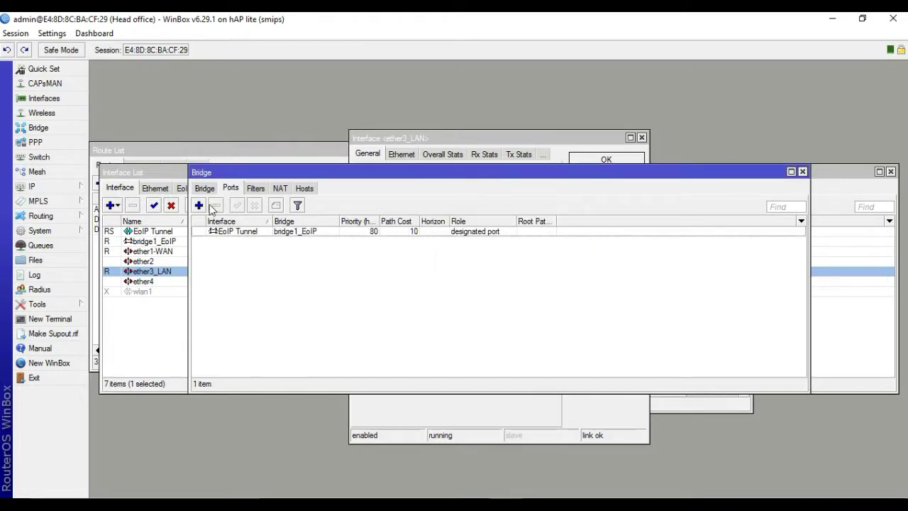
Add the ether3_LAN interface as a second port of bridge1_EoIP
left_click(199, 207)
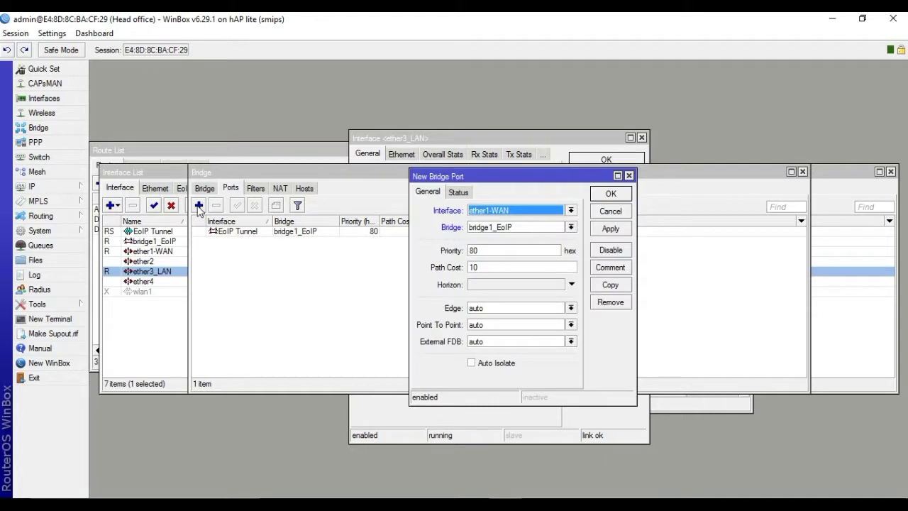
left_click(569, 210)
left_click(509, 249)
left_click(608, 228)
left_click(610, 195)
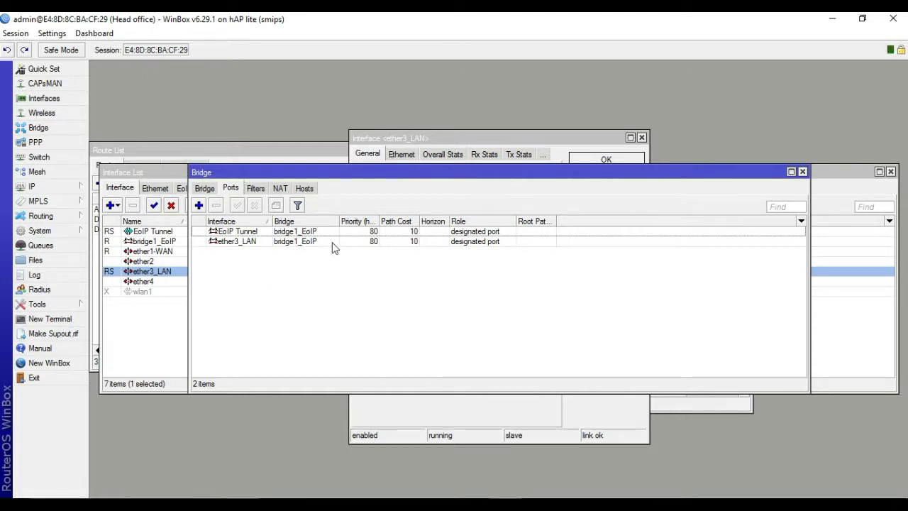
Run DHCP Setup for the bridge1_EoIP interface, accepting the proposed settings including the 00:10:00 lease time
left_click(143, 175)
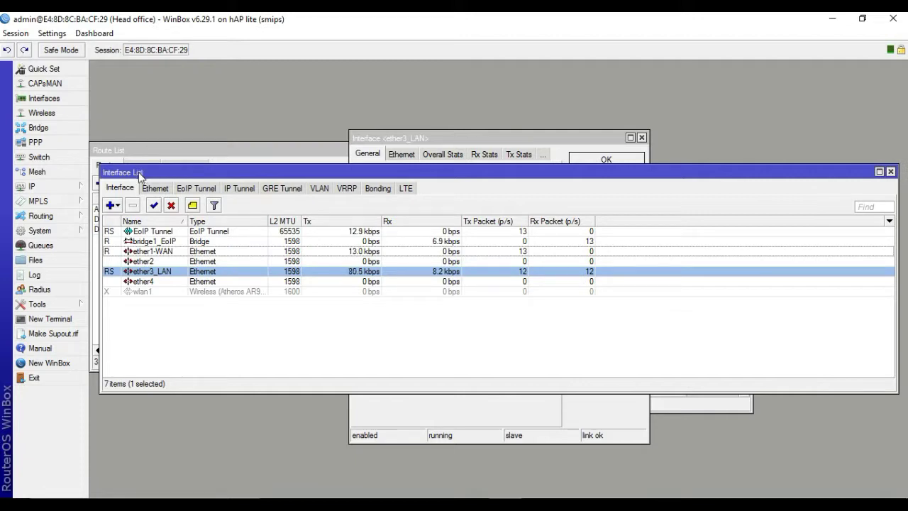
left_click(32, 186)
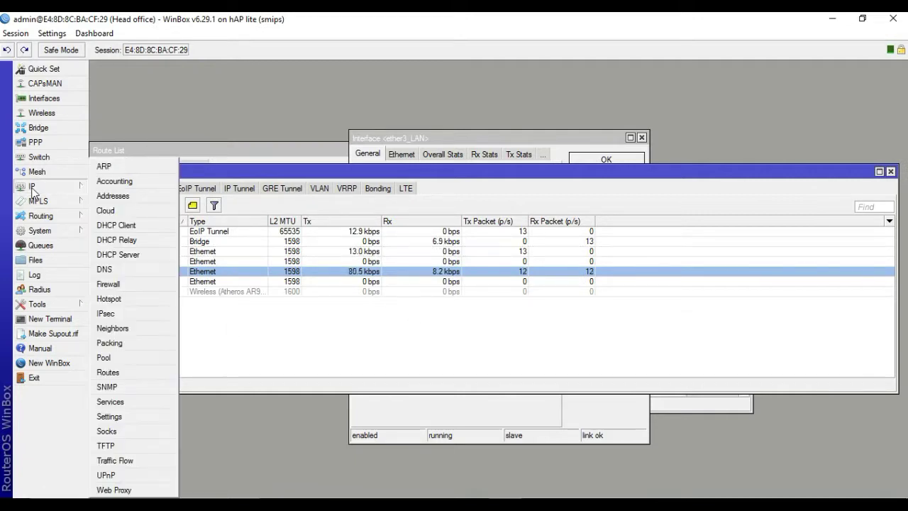
left_click(118, 254)
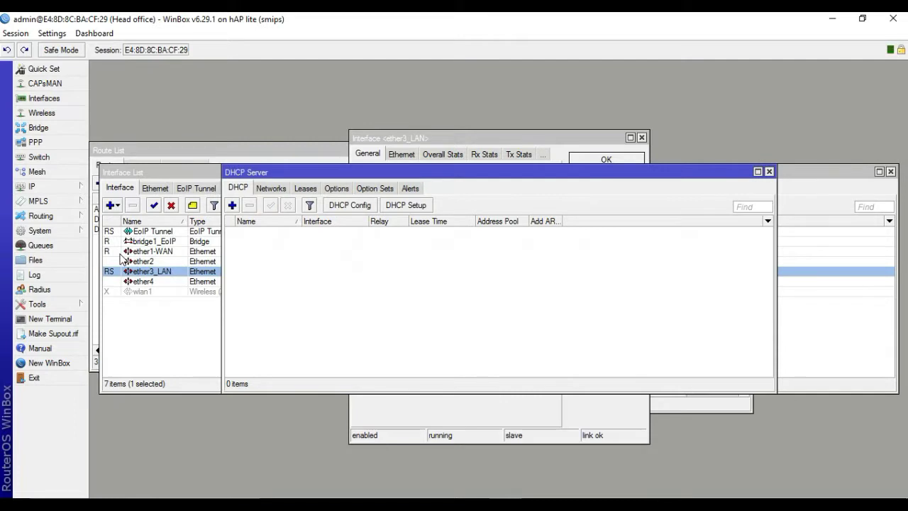
left_click(407, 213)
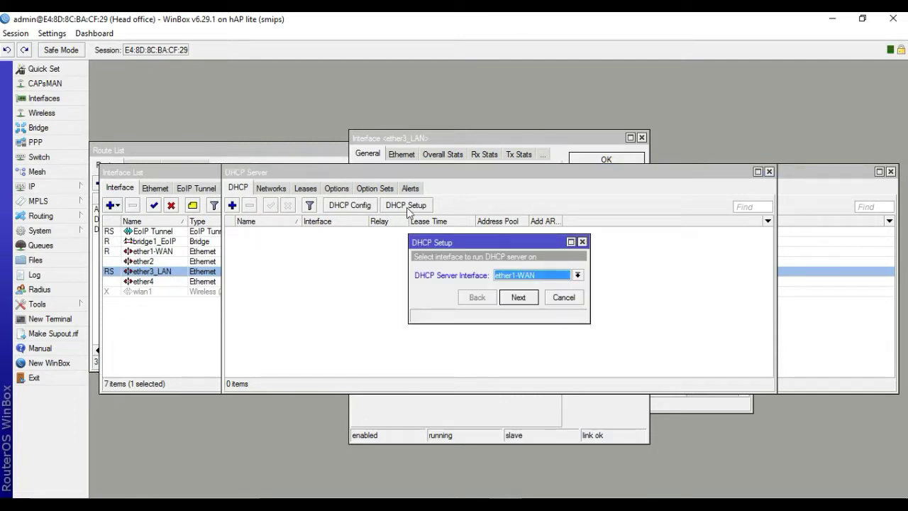
left_click(577, 275)
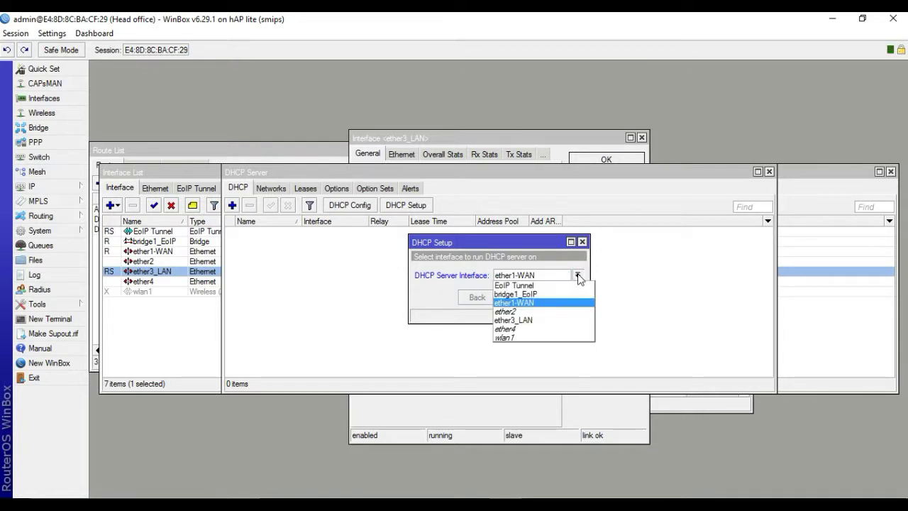
left_click(533, 294)
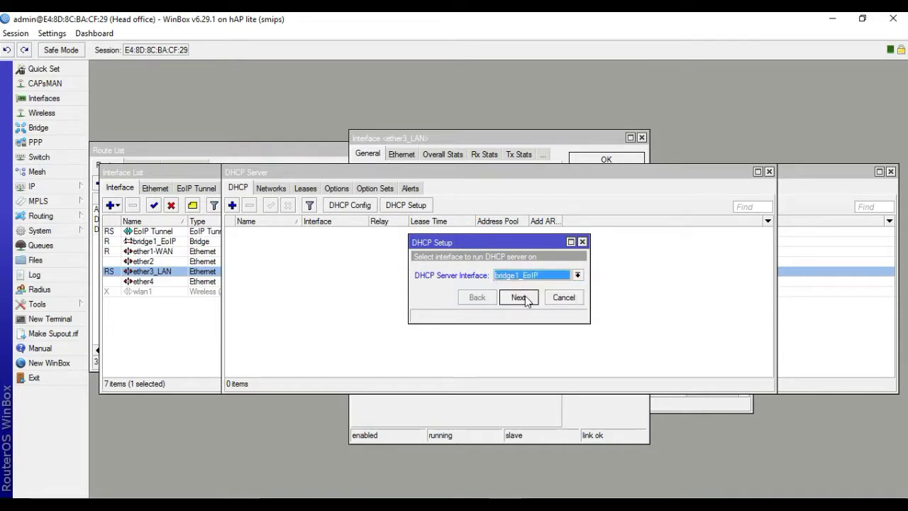
left_click(525, 299)
left_click(525, 297)
left_click(525, 298)
left_click(525, 298)
left_click(524, 298)
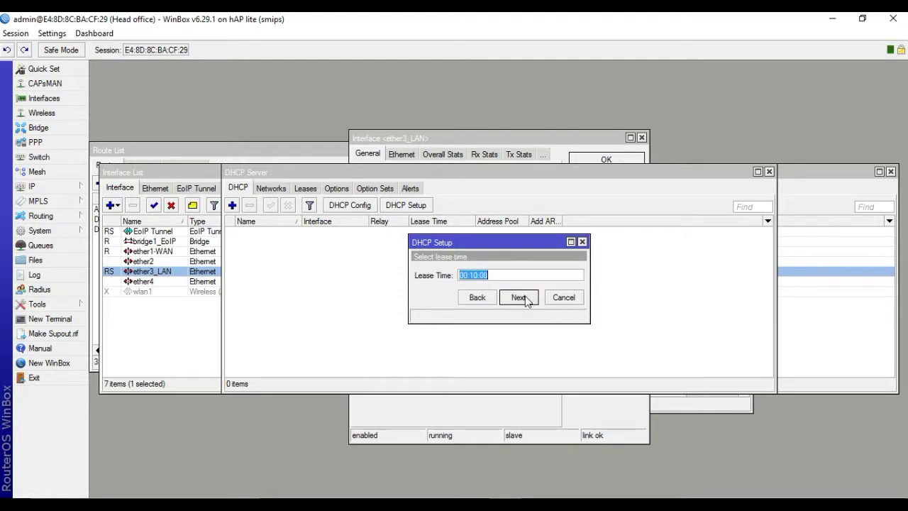
left_click(525, 298)
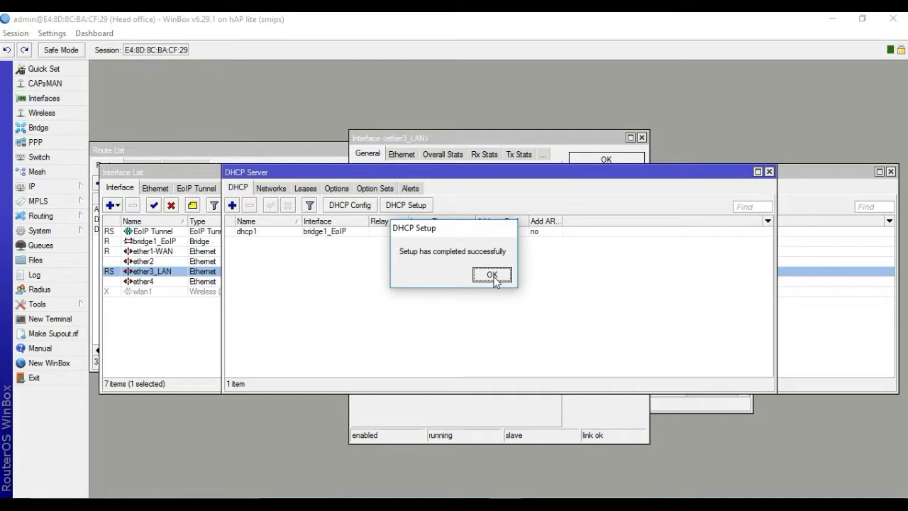
left_click(492, 274)
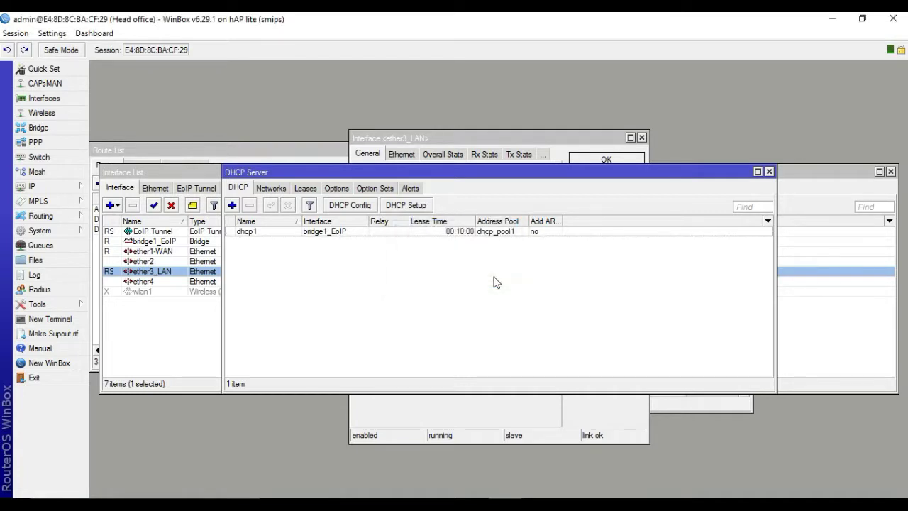
Close the ether3_LAN properties and reassign the 192.168.1.1/24 address to the bridge1_EoIP interface
left_click(409, 142)
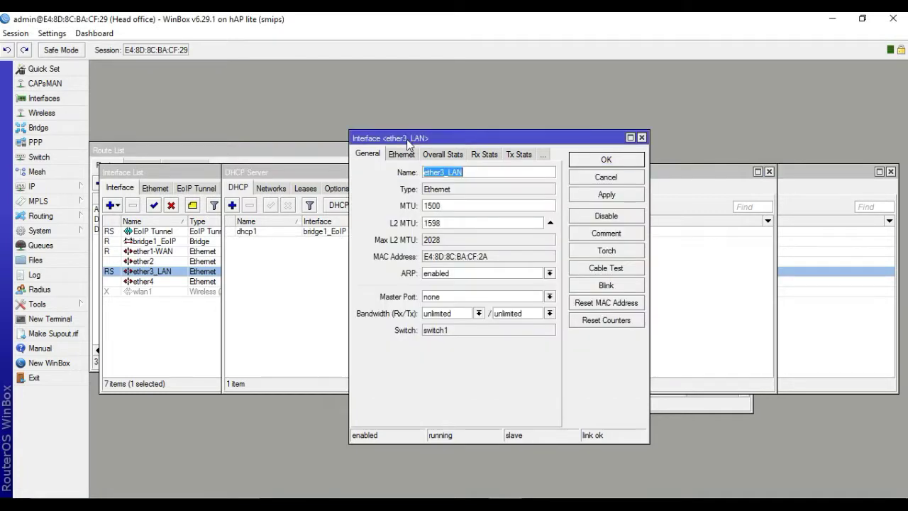
left_click(641, 138)
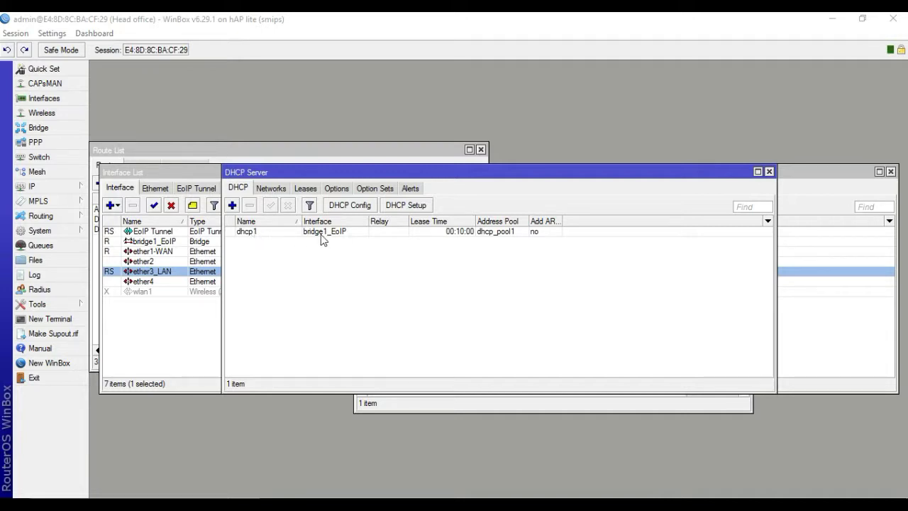
left_click(49, 186)
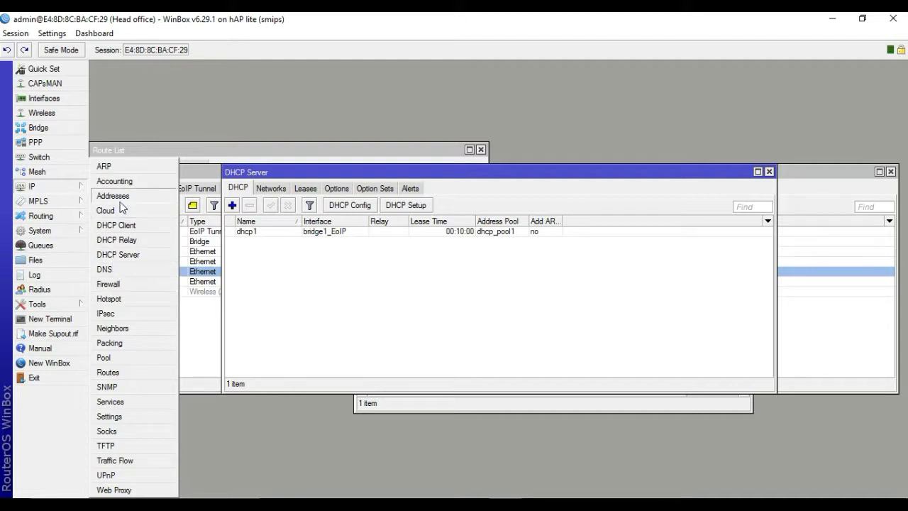
left_click(120, 202)
left_click(434, 222)
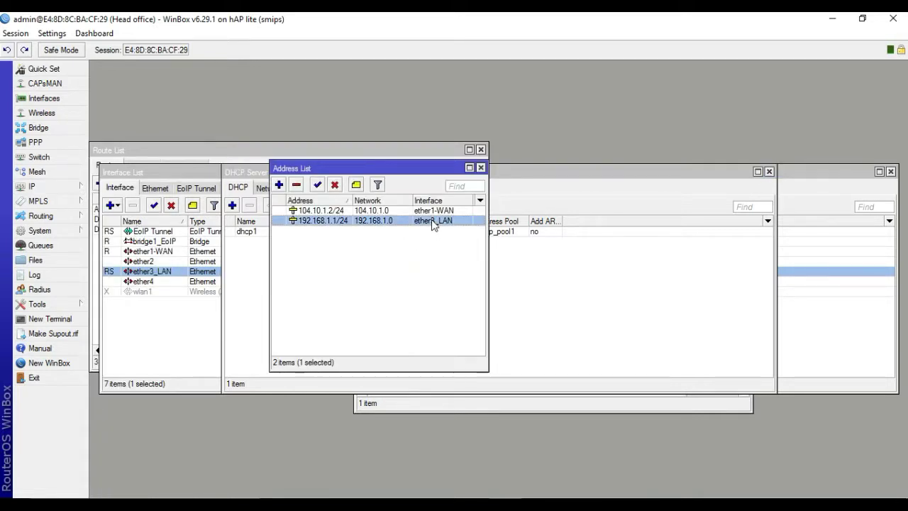
double_click(434, 224)
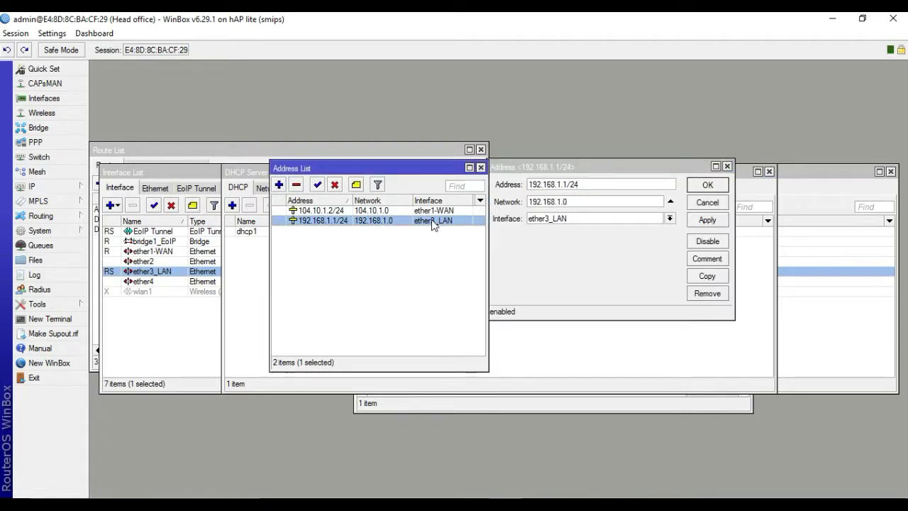
left_click(669, 219)
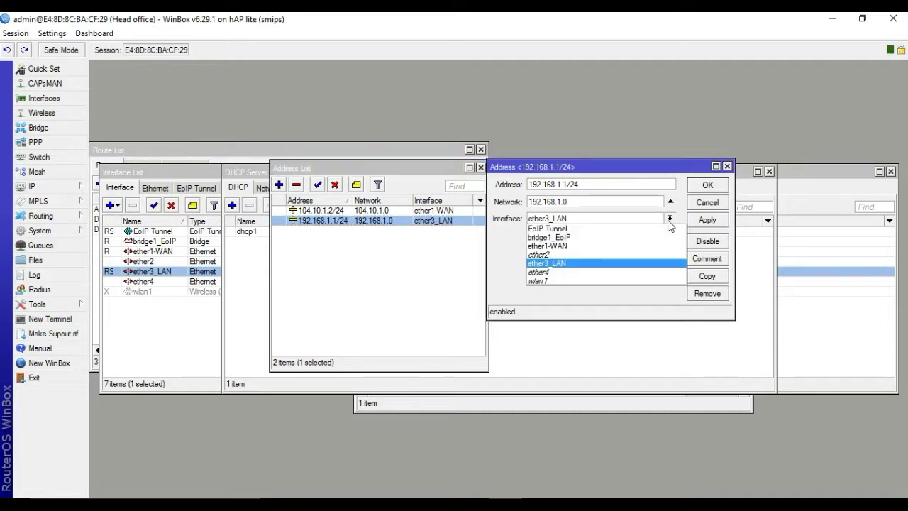
left_click(583, 238)
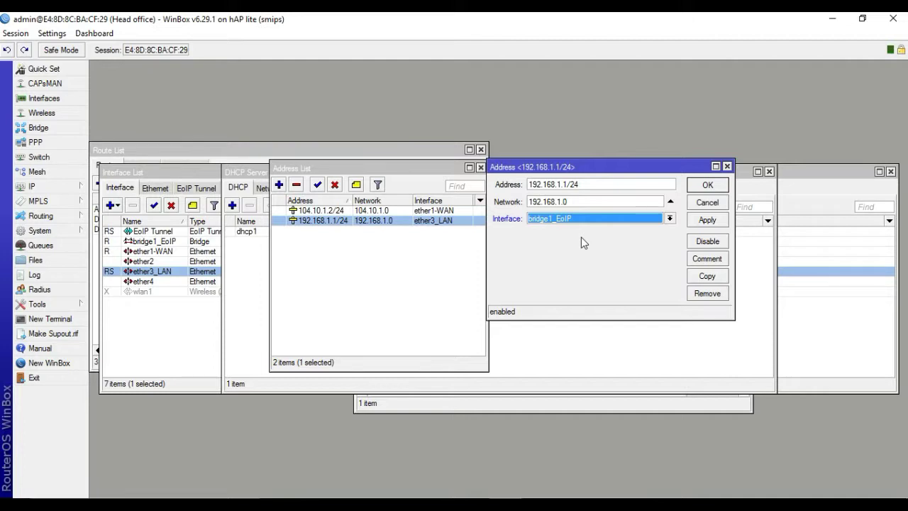
left_click(706, 221)
left_click(707, 185)
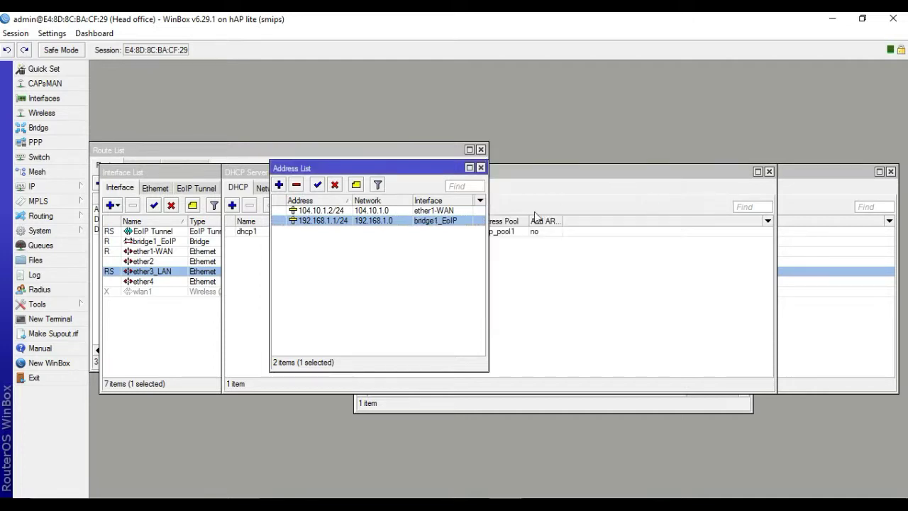
left_click(480, 168)
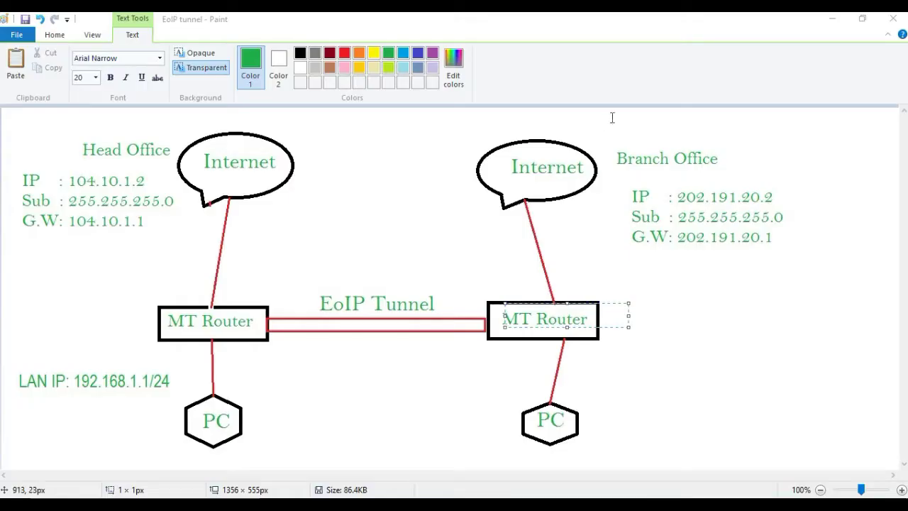
Minimize the network diagram, launch WinBox from the desktop and connect to the neighbouring RB750 router as admin
left_click(831, 19)
double_click(180, 242)
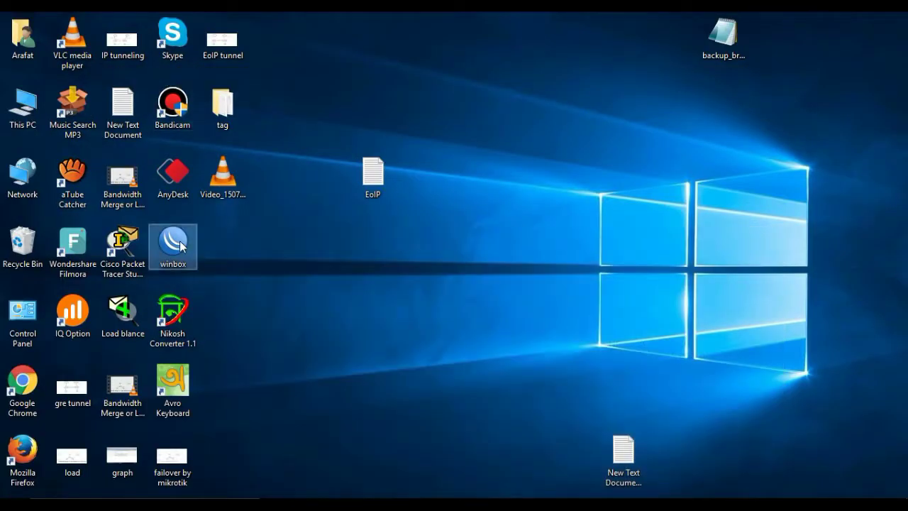
left_click(71, 174)
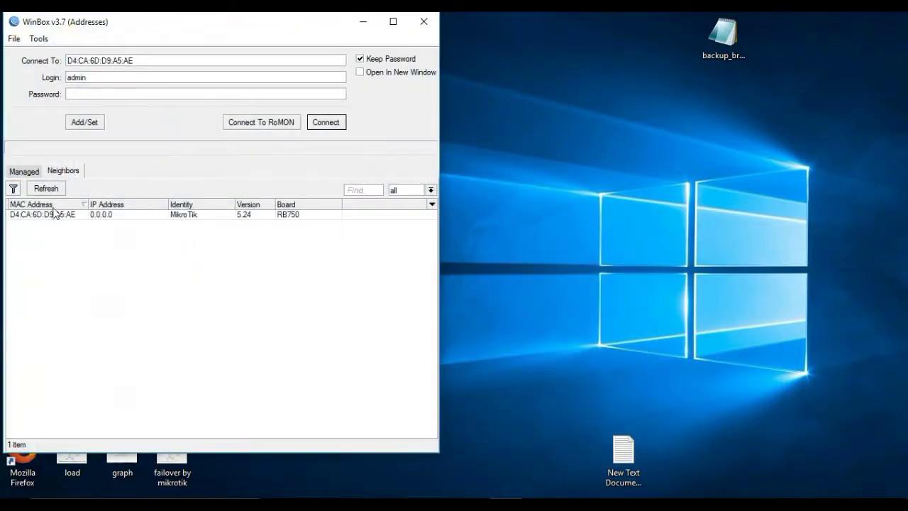
left_click(47, 215)
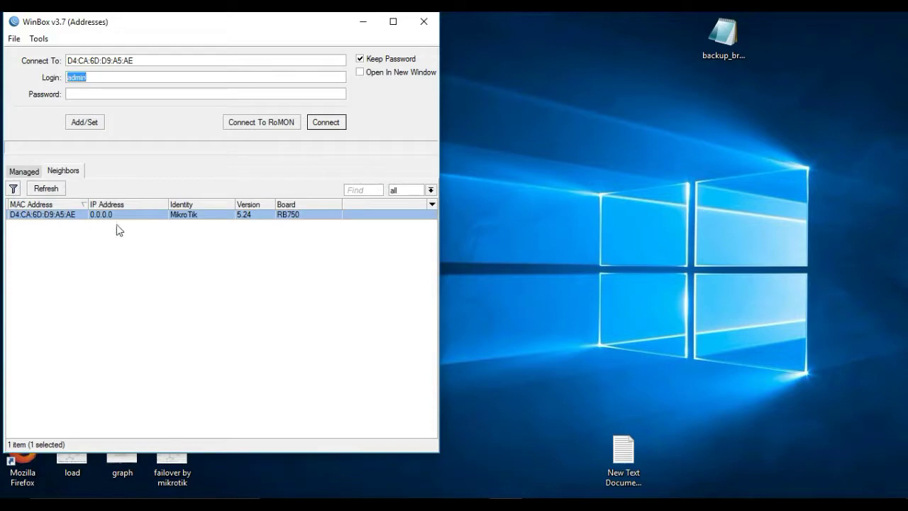
left_click(322, 122)
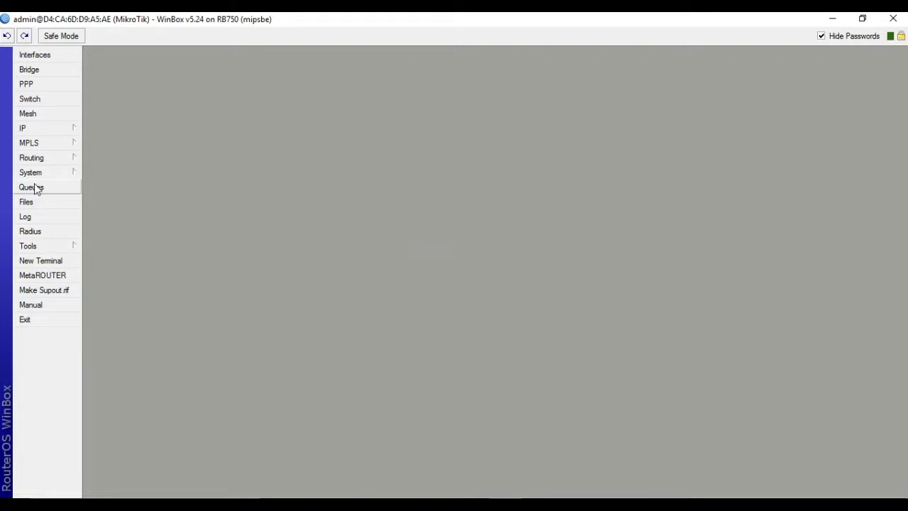
Try to open the RB750 router's identity settings
left_click(30, 174)
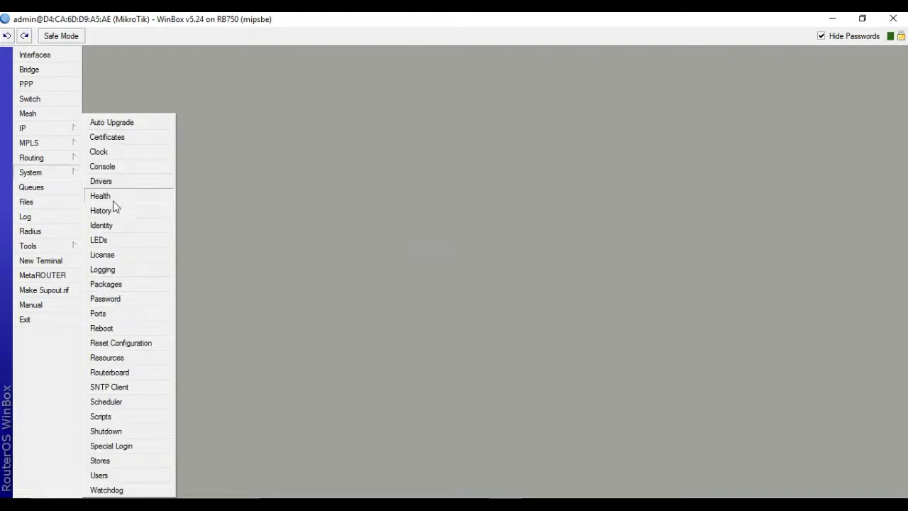
left_click(115, 225)
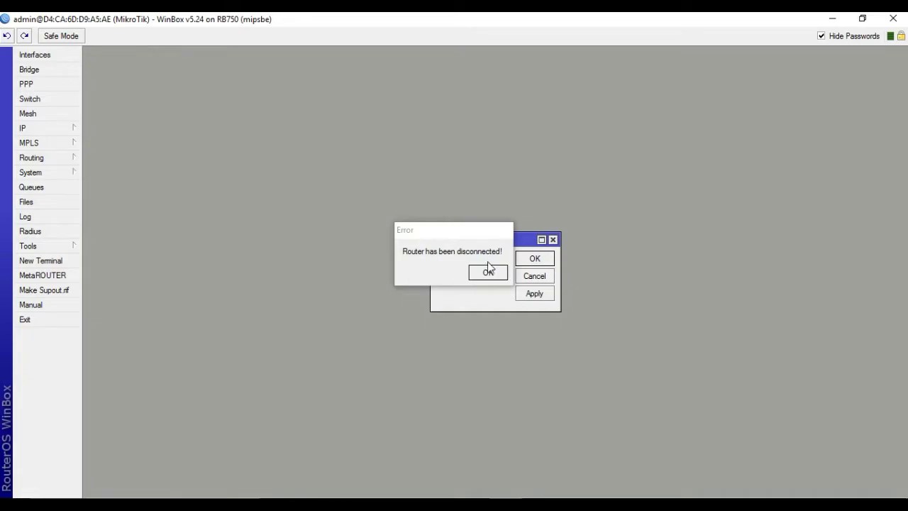
left_click(487, 271)
Relaunch WinBox, refresh the list of neighbouring routers and reconnect to the RB750 as admin
double_click(171, 241)
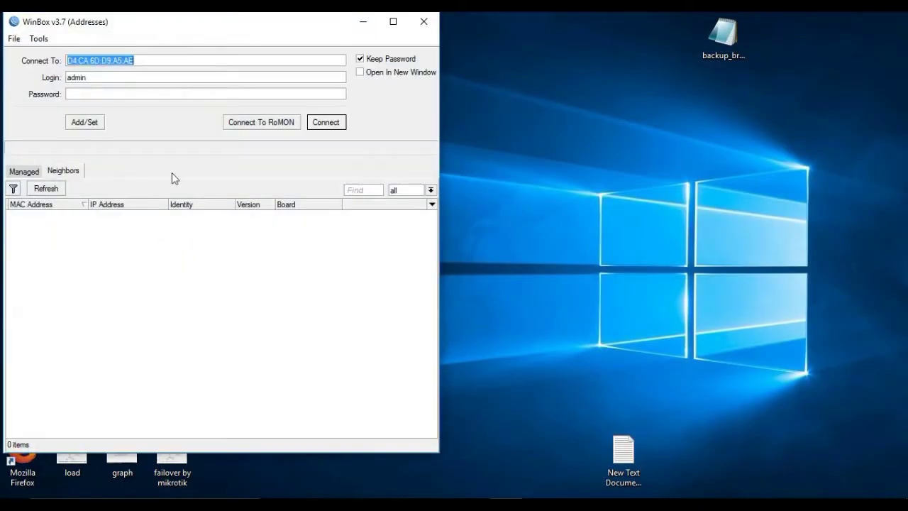
left_click(64, 174)
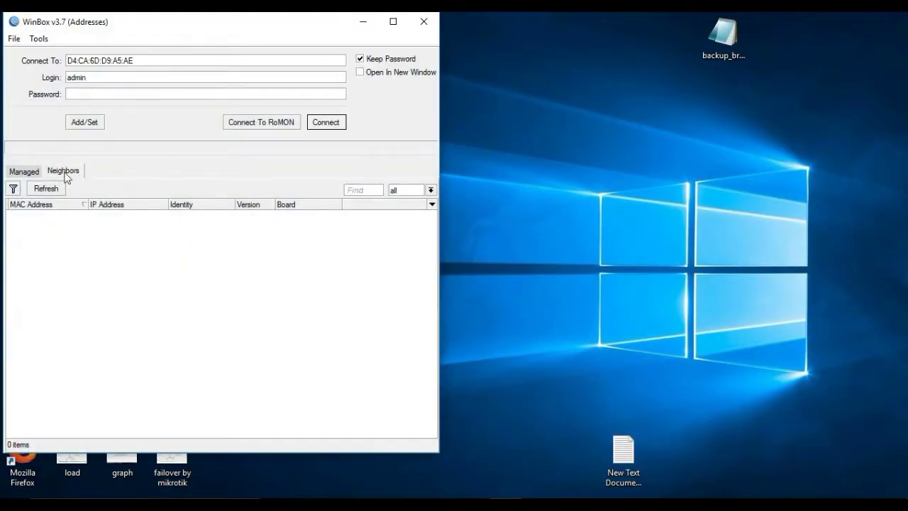
left_click(48, 189)
left_click(31, 173)
left_click(69, 174)
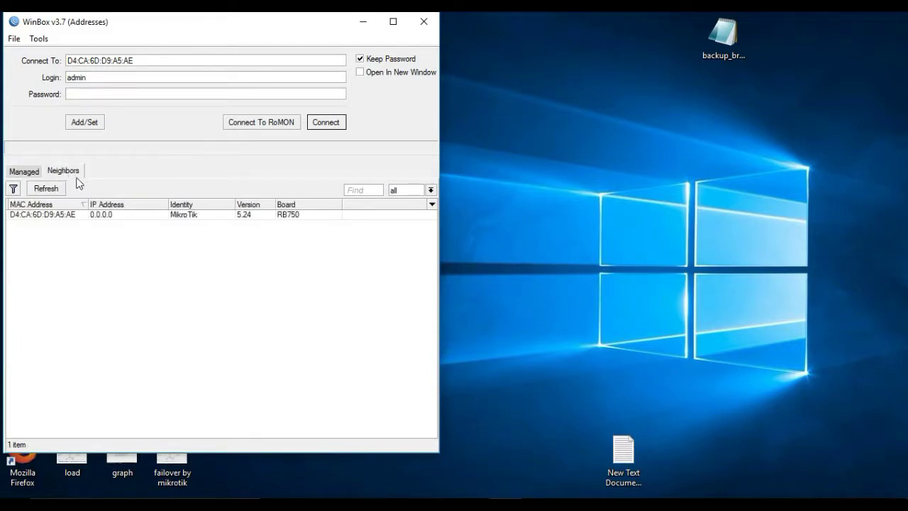
left_click(324, 122)
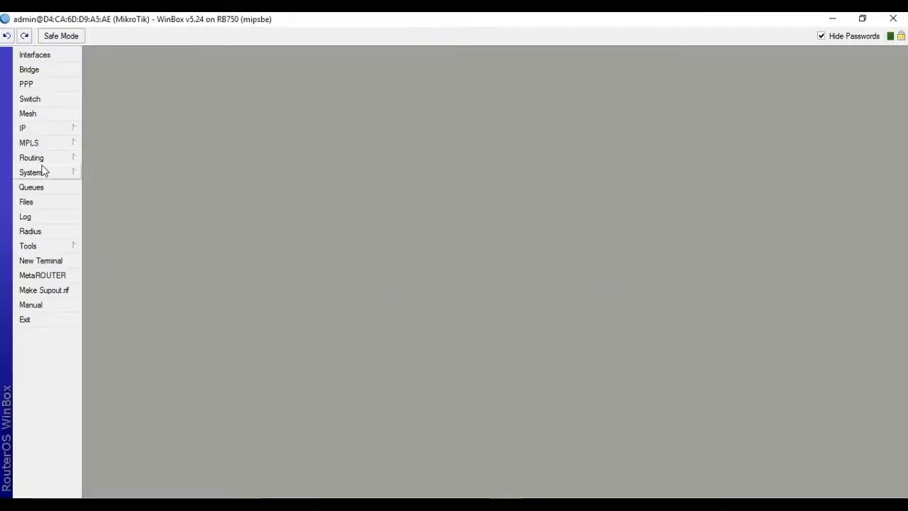
Set the RB750 router's identity to Branch Office
left_click(41, 174)
left_click(107, 224)
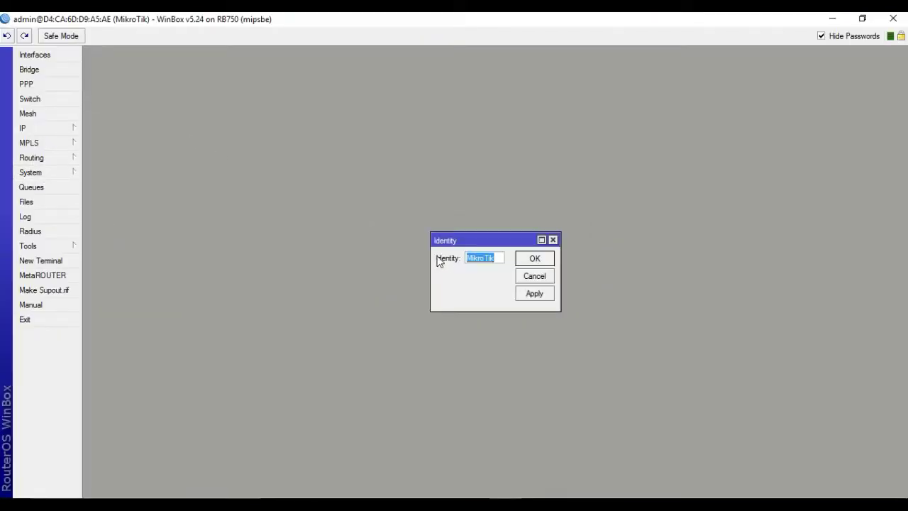
type("Branch")
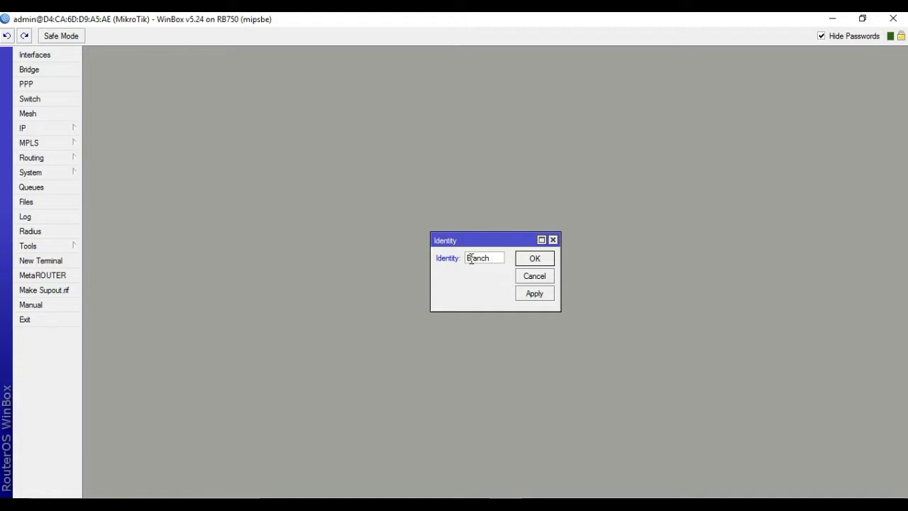
type("Office")
left_click(543, 262)
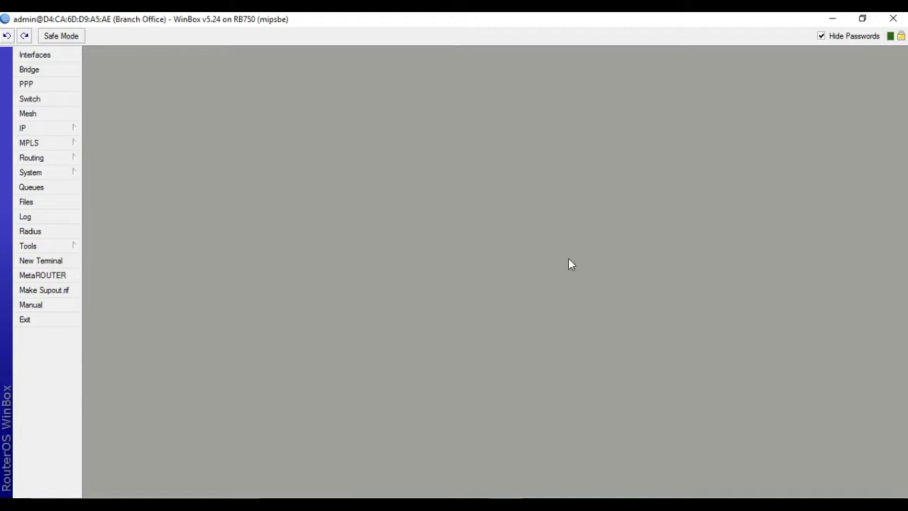
Rename the ether1 interface of the branch office router as ether1_WAN
left_click(40, 57)
double_click(225, 220)
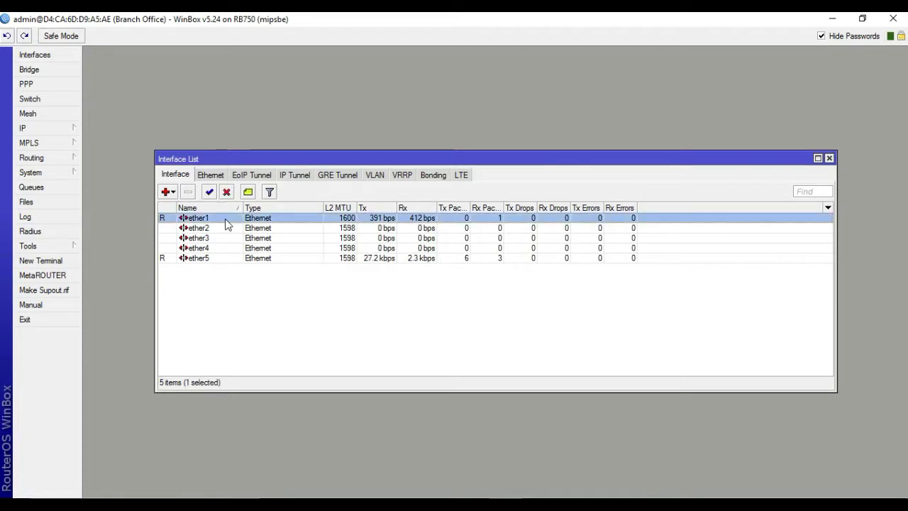
left_click(449, 129)
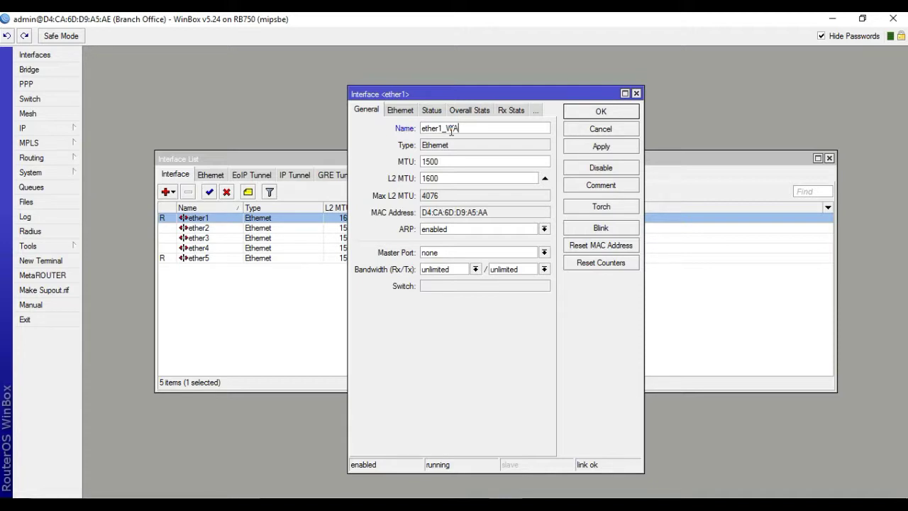
left_click(631, 118)
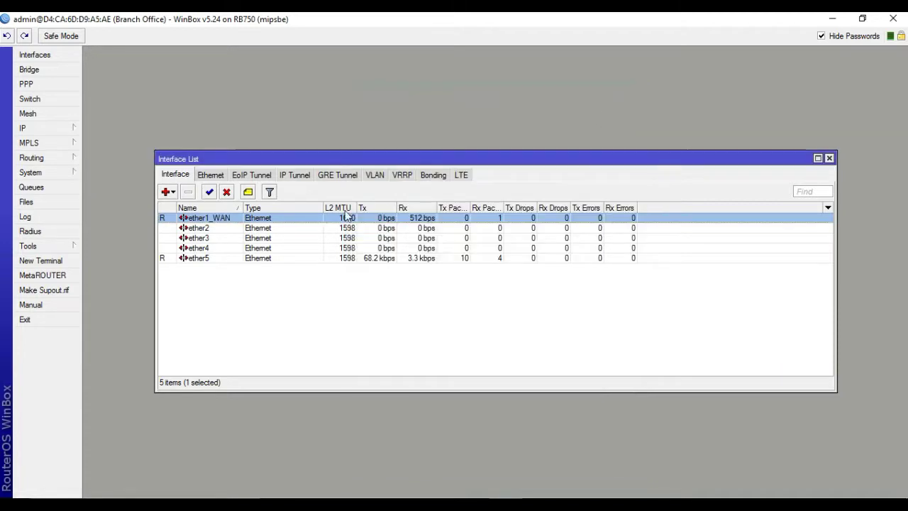
Rename the ether5 interface as ether5_LAN
left_click(216, 258)
double_click(215, 257)
left_click(448, 129)
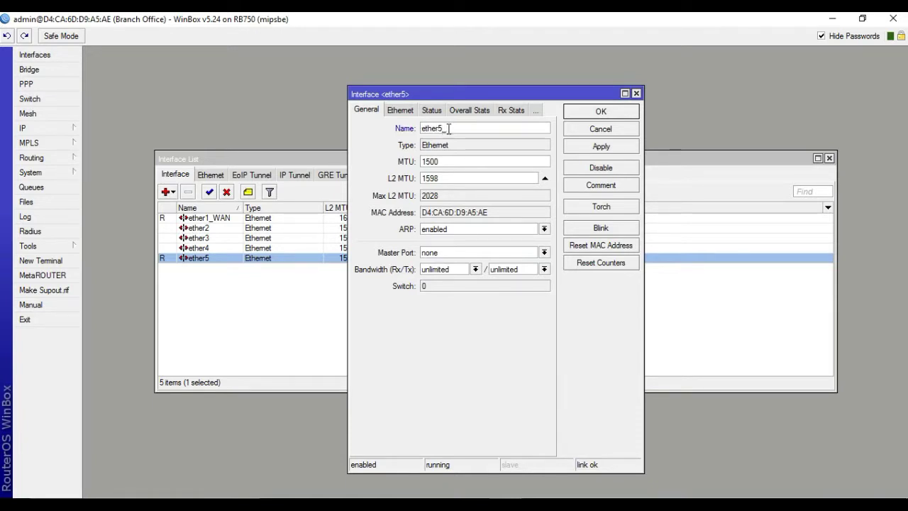
type("_LAN")
left_click(600, 147)
left_click(590, 111)
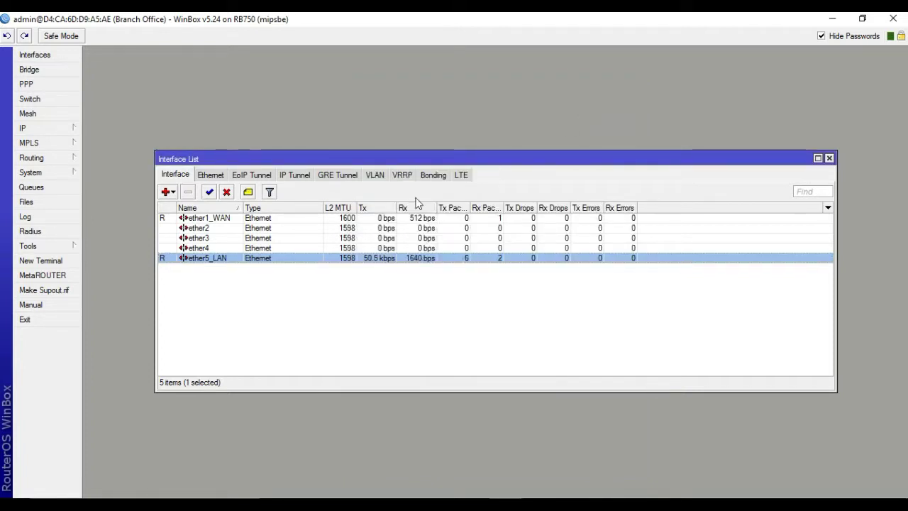
Add the IP address 202.191.20.2/24 to the ether1_WAN interface
left_click(478, 498)
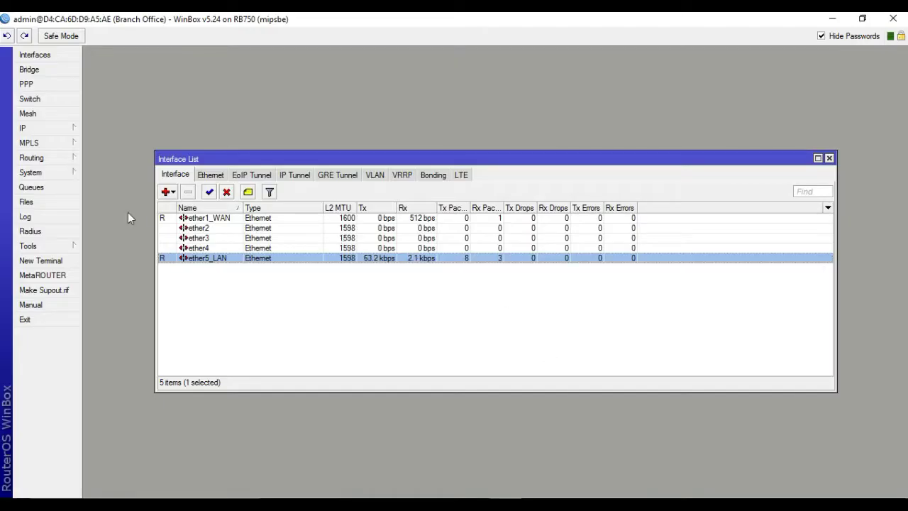
left_click(23, 128)
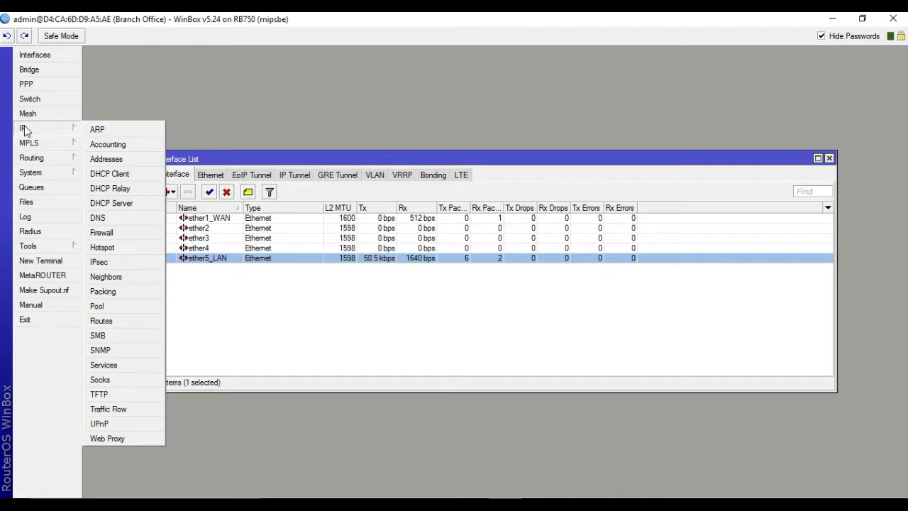
left_click(99, 159)
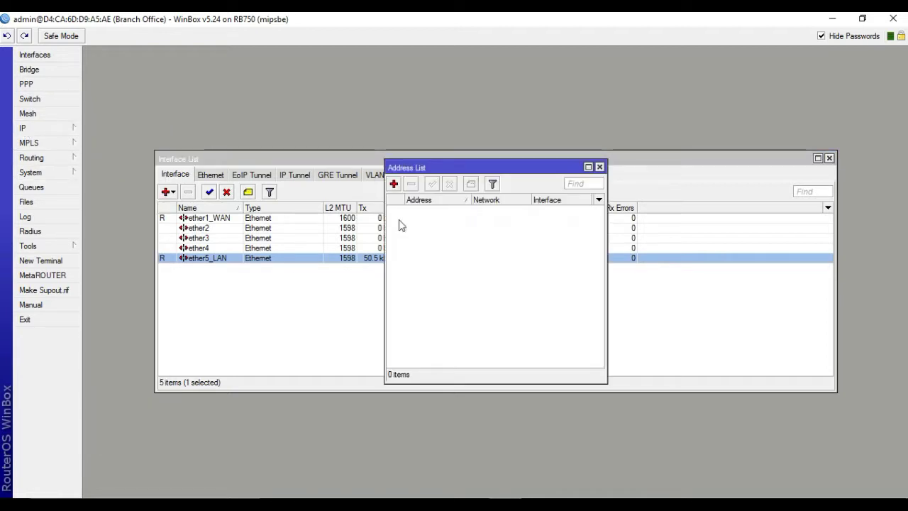
left_click(393, 184)
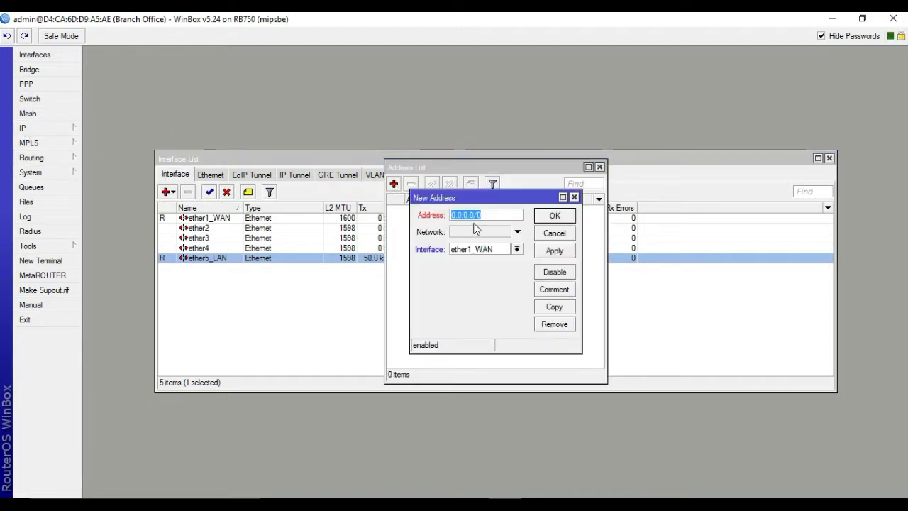
type("202.191")
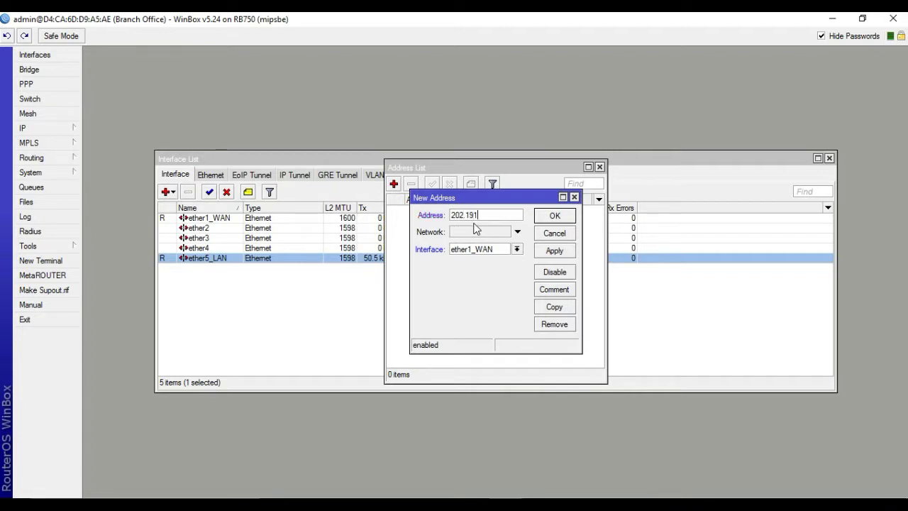
type(".20.2/24")
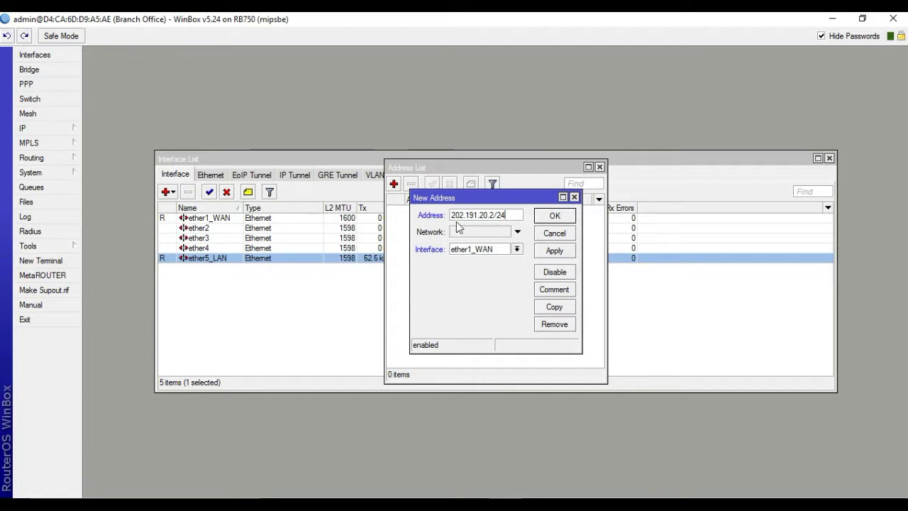
left_click(554, 250)
left_click(554, 215)
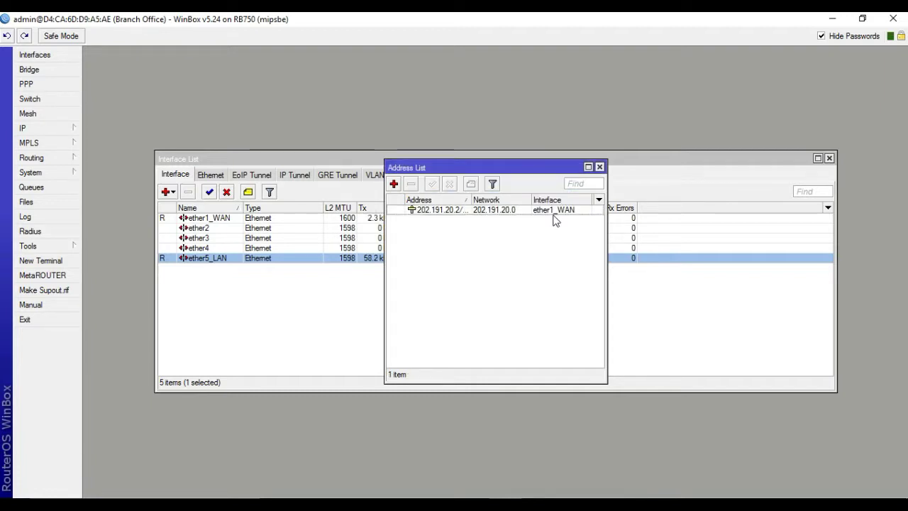
Add a default route for destination 0.0.0.0/0 through gateway 202.191.20.1 on the branch office router
left_click(21, 128)
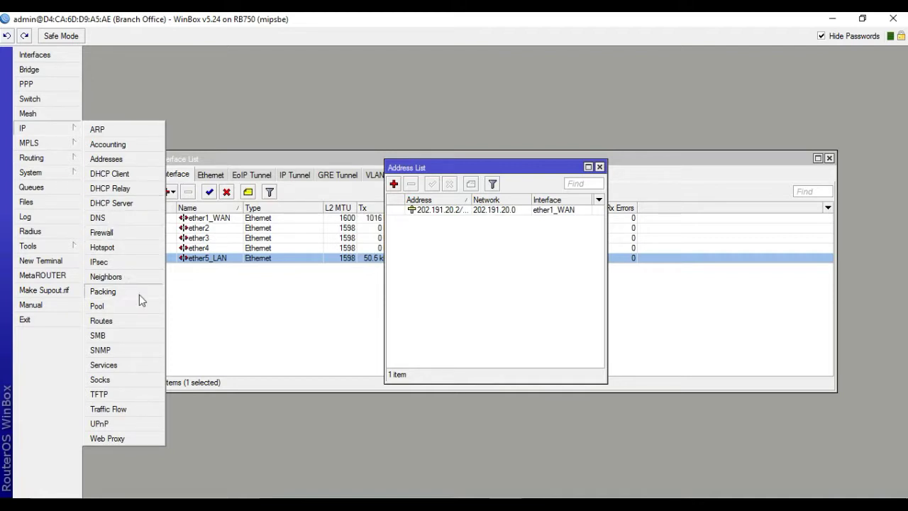
left_click(114, 321)
left_click(280, 191)
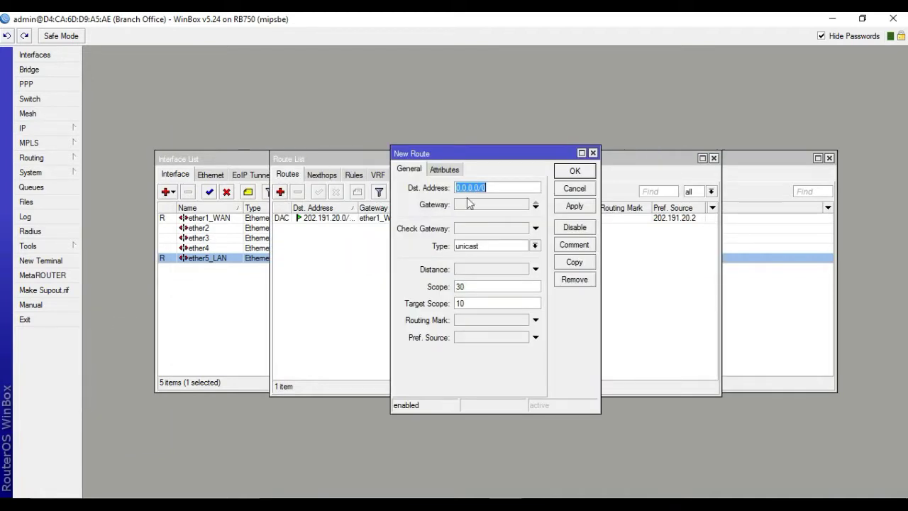
left_click(480, 202)
left_click_drag(483, 206, 432, 204)
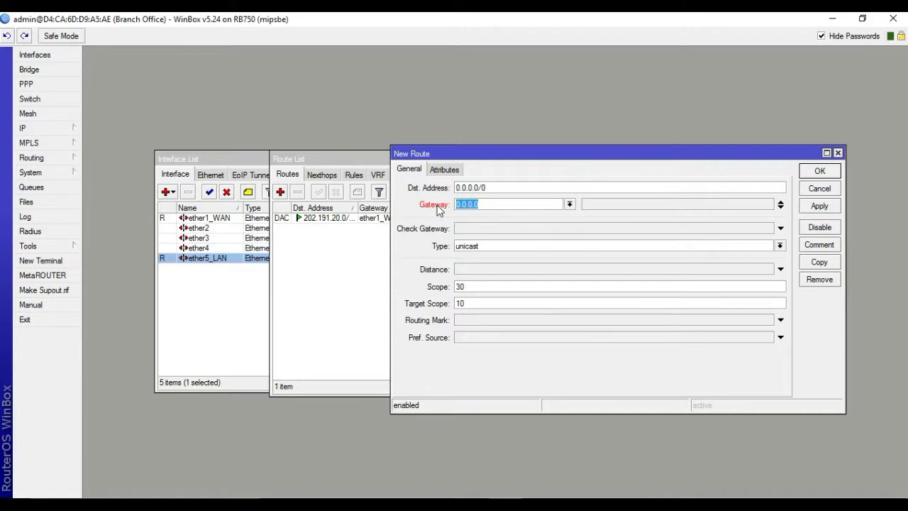
type("202.191.20.1")
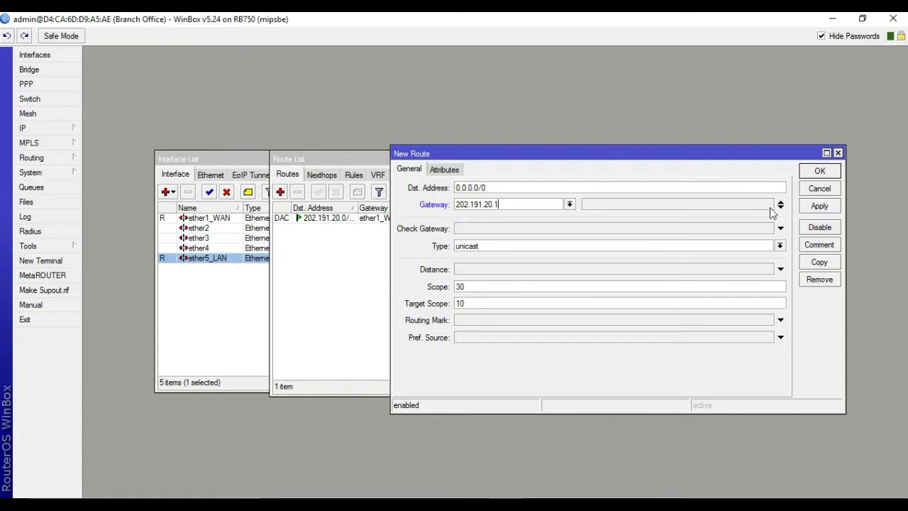
left_click(820, 205)
left_click(820, 188)
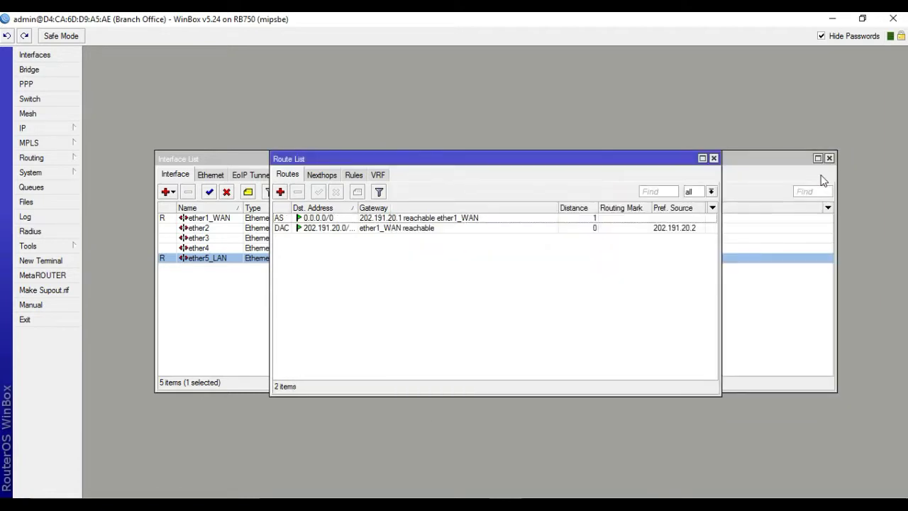
Set the branch office router's DNS server to 8.8.8.8
left_click(32, 128)
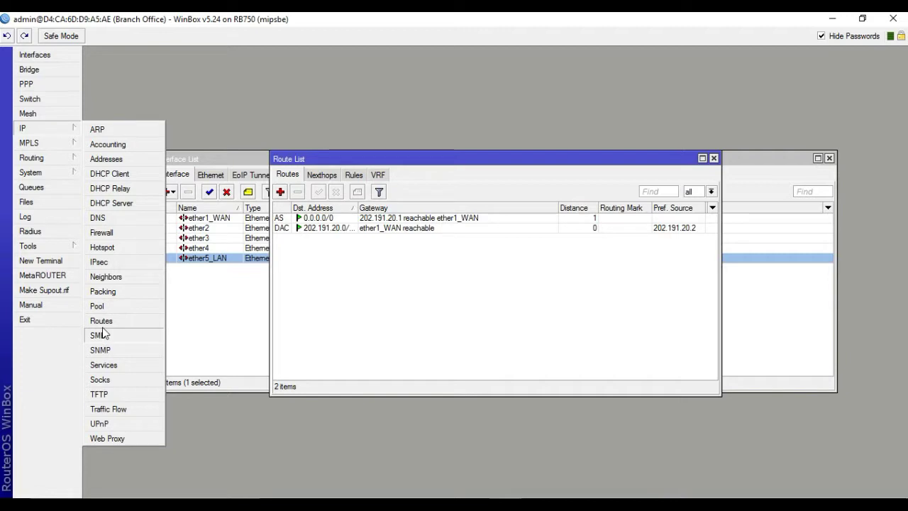
left_click(97, 218)
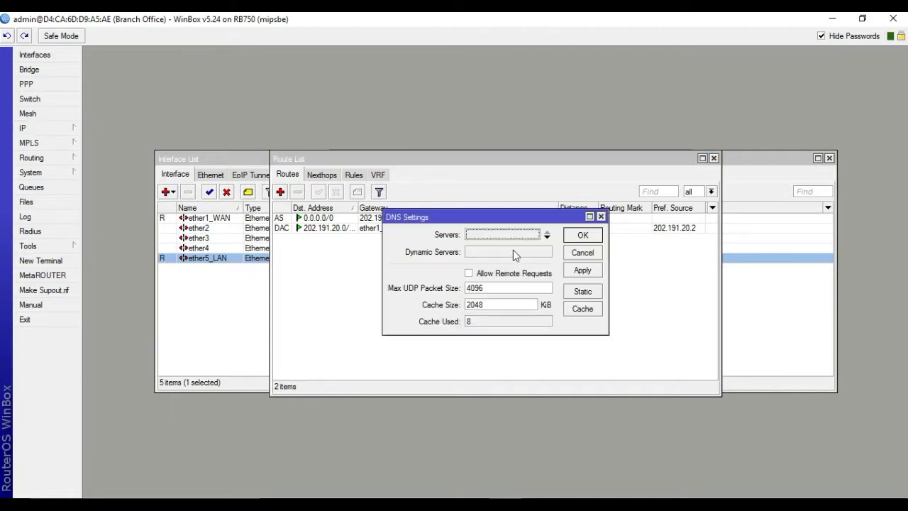
type("8.8")
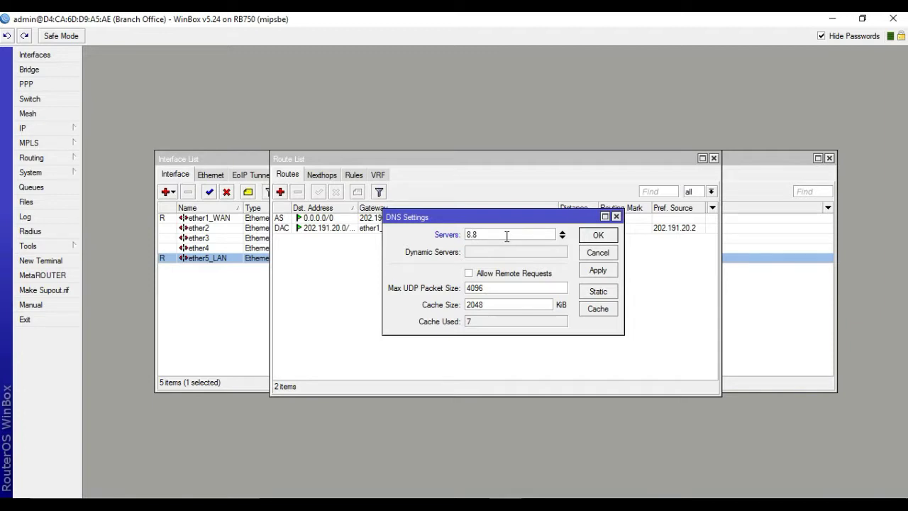
type(".8.8")
left_click(596, 238)
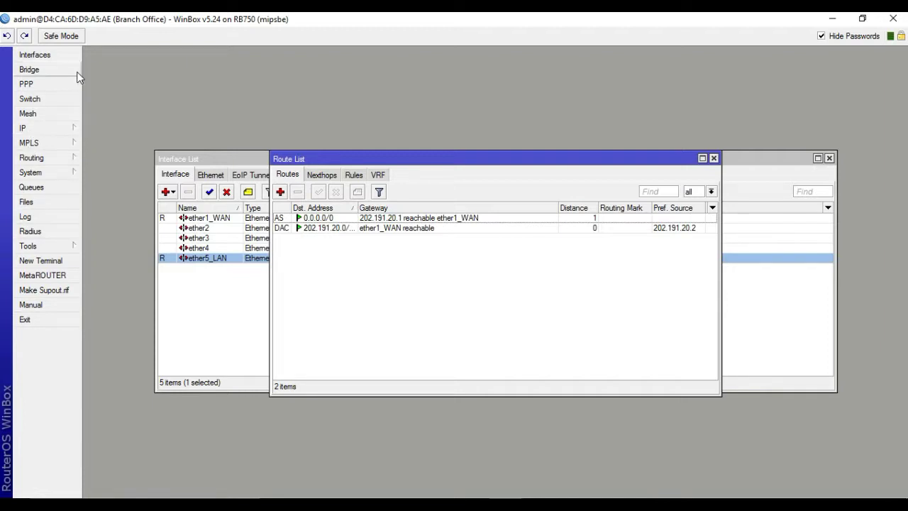
Start a new EoIP tunnel interface and name it EoIP Tunnel
left_click(33, 55)
left_click(267, 175)
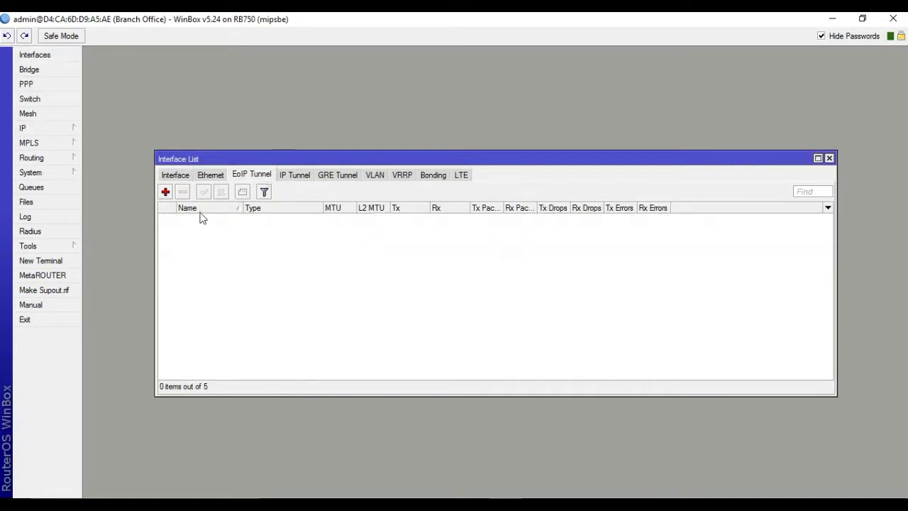
left_click(168, 192)
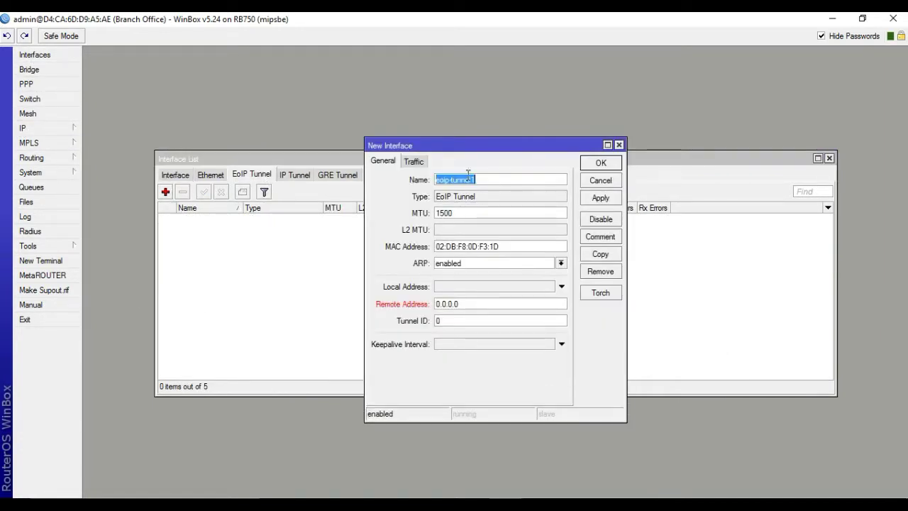
type("EoIP T")
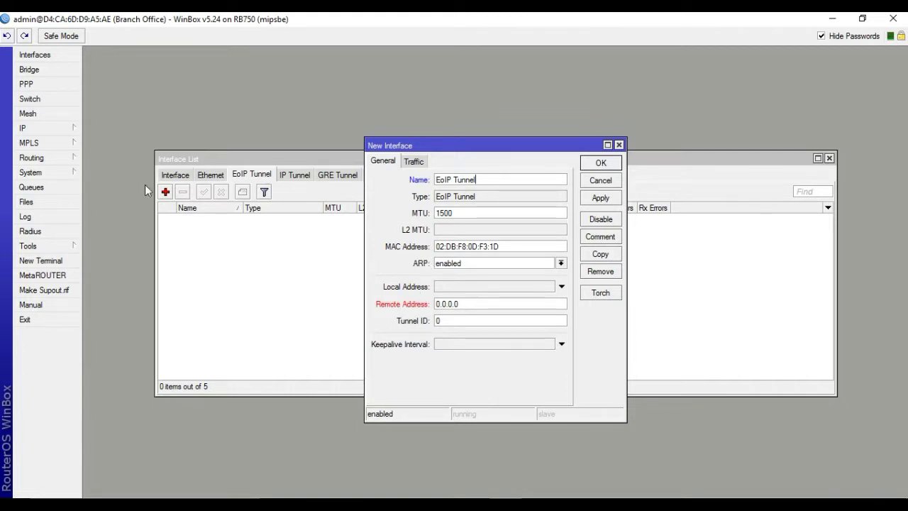
Open the properties of the ether5_LAN interface and copy its MAC address
left_click(174, 175)
double_click(209, 258)
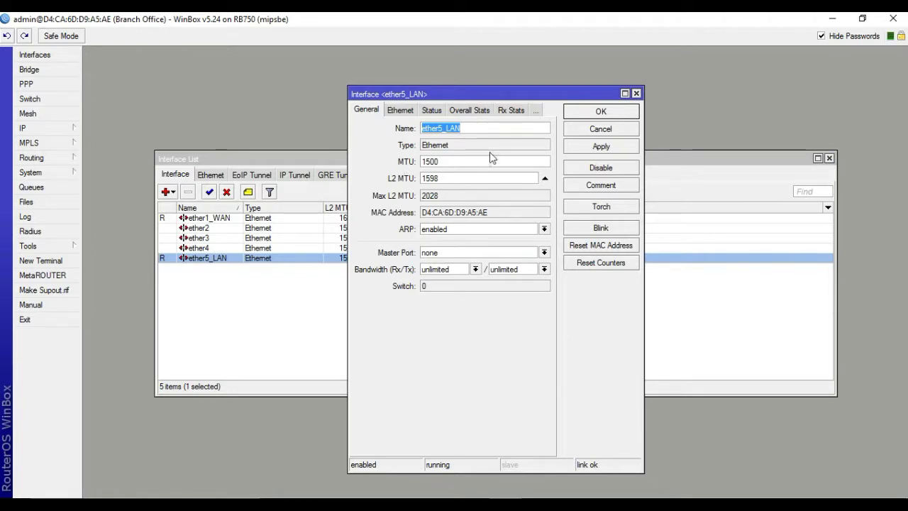
left_click_drag(490, 212, 422, 219)
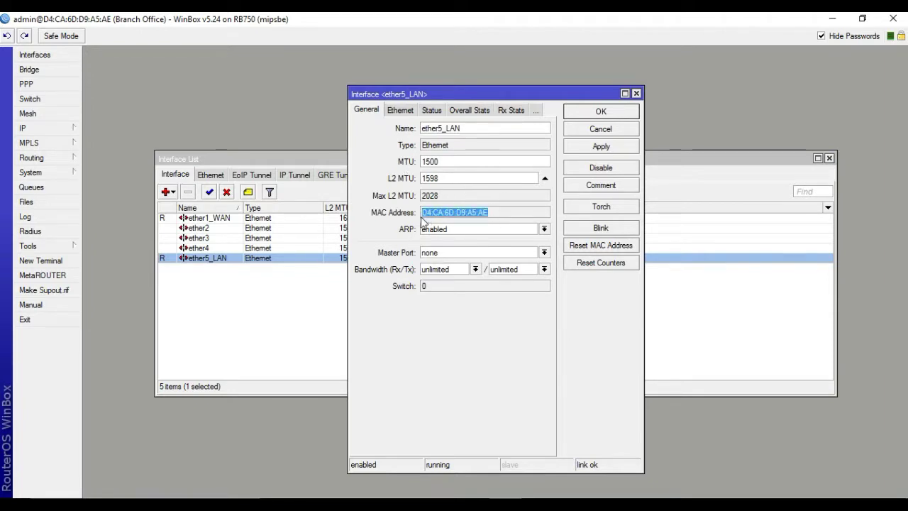
right_click(439, 212)
left_click(471, 221)
left_click(319, 296)
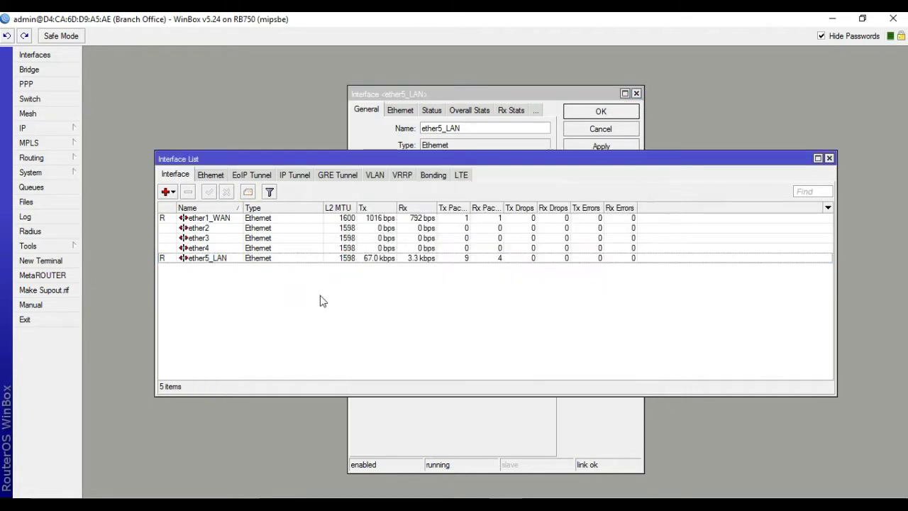
left_click(424, 98)
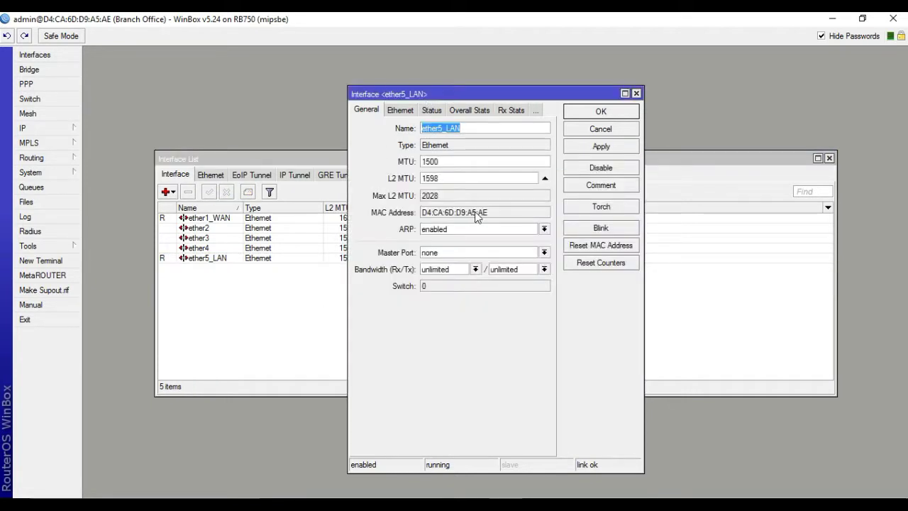
left_click_drag(498, 214, 417, 213)
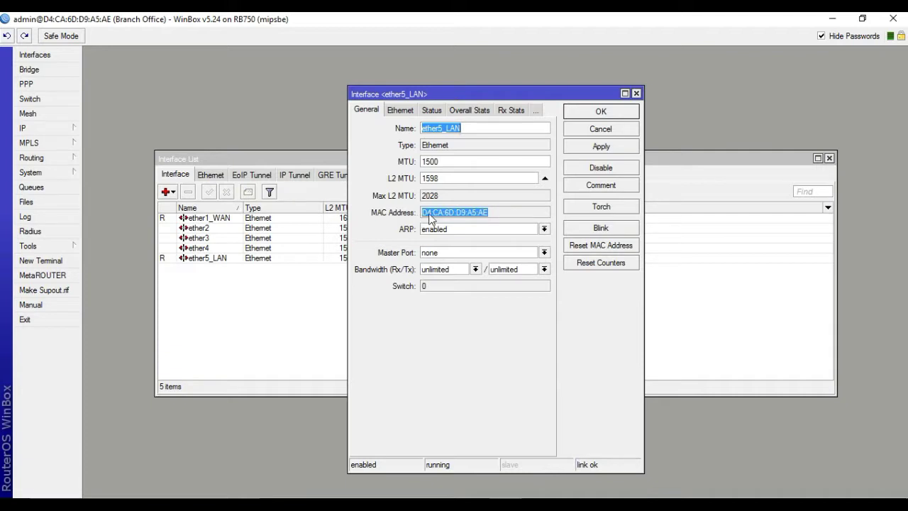
right_click(431, 216)
left_click(476, 217)
right_click(475, 217)
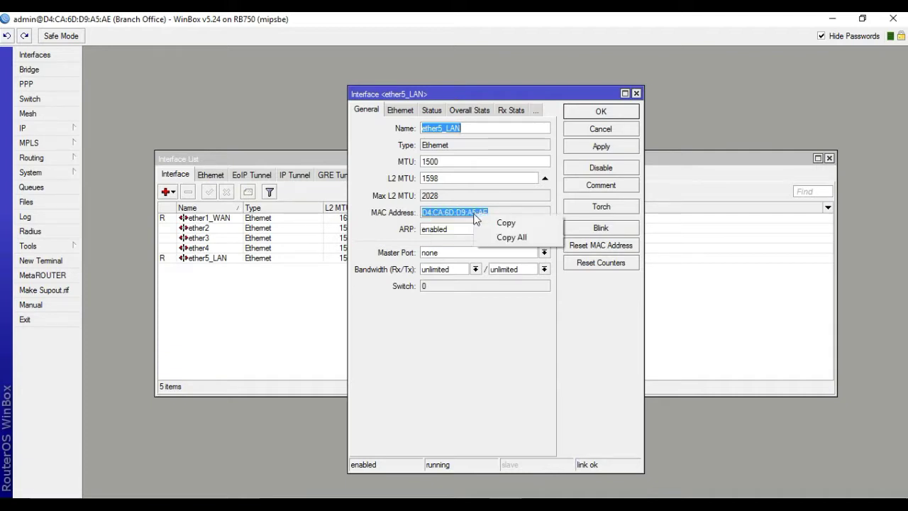
left_click(200, 259)
left_click(476, 131)
right_click(469, 210)
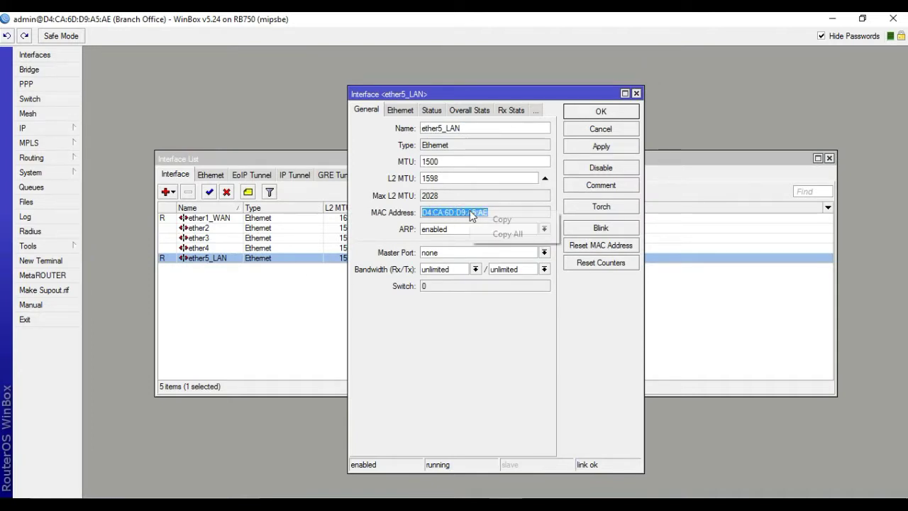
left_click(489, 218)
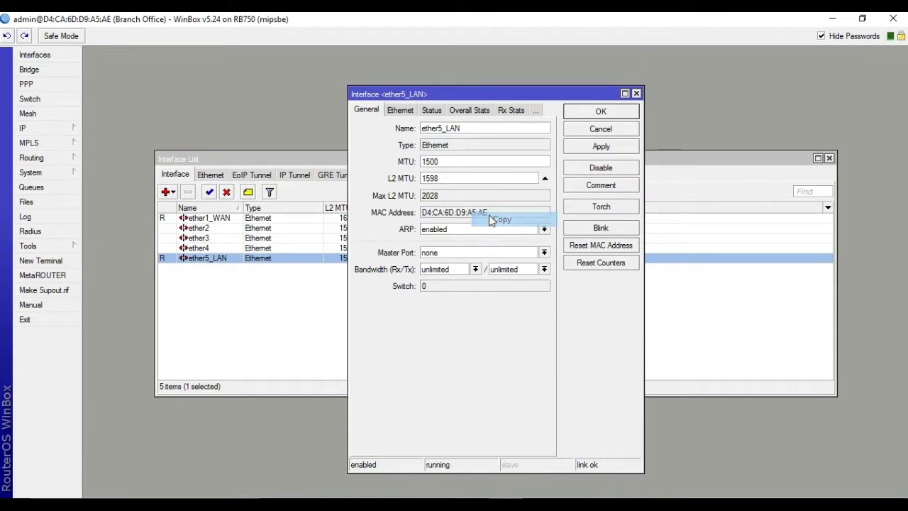
left_click(309, 282)
left_click(387, 95)
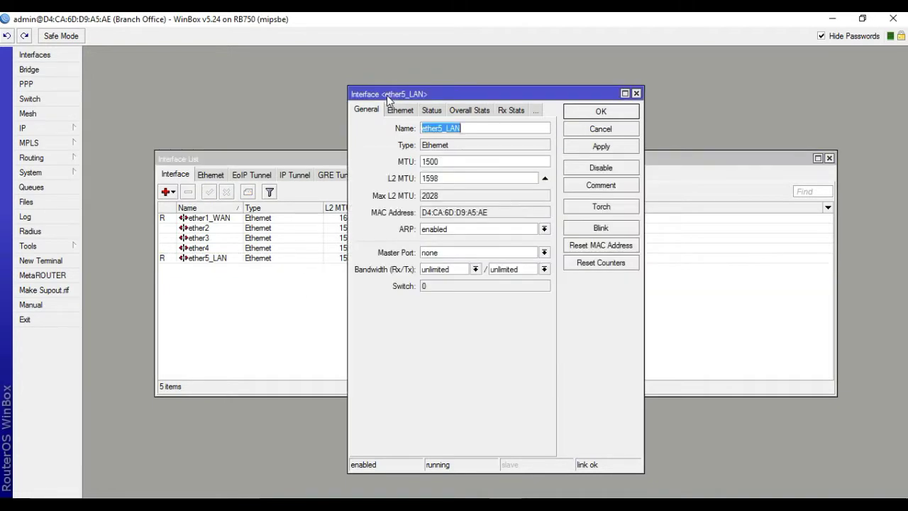
left_click_drag(483, 212, 424, 213)
right_click(434, 214)
left_click(518, 218)
left_click(490, 128)
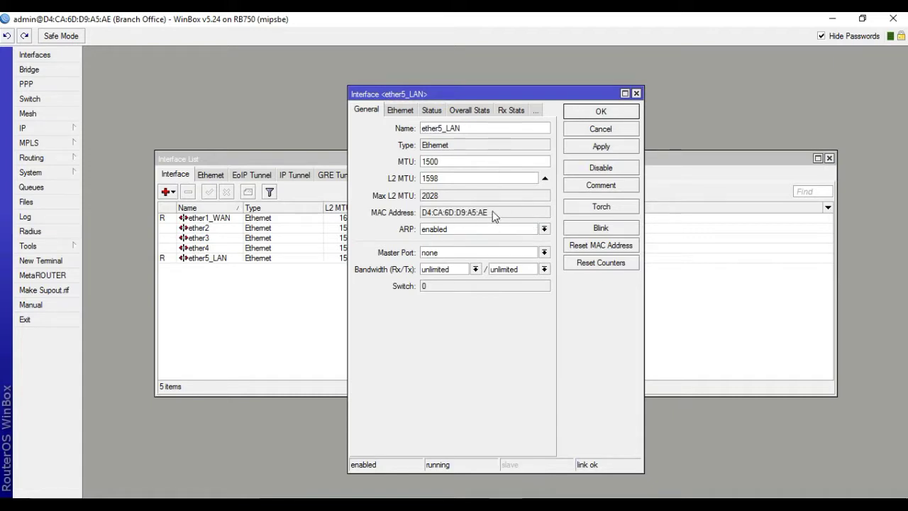
double_click(491, 212)
right_click(461, 217)
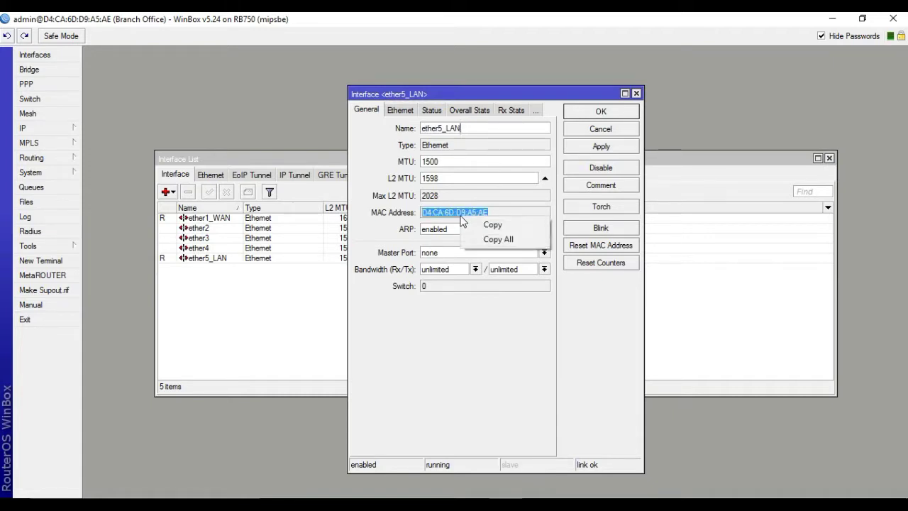
left_click(511, 200)
left_click(465, 212)
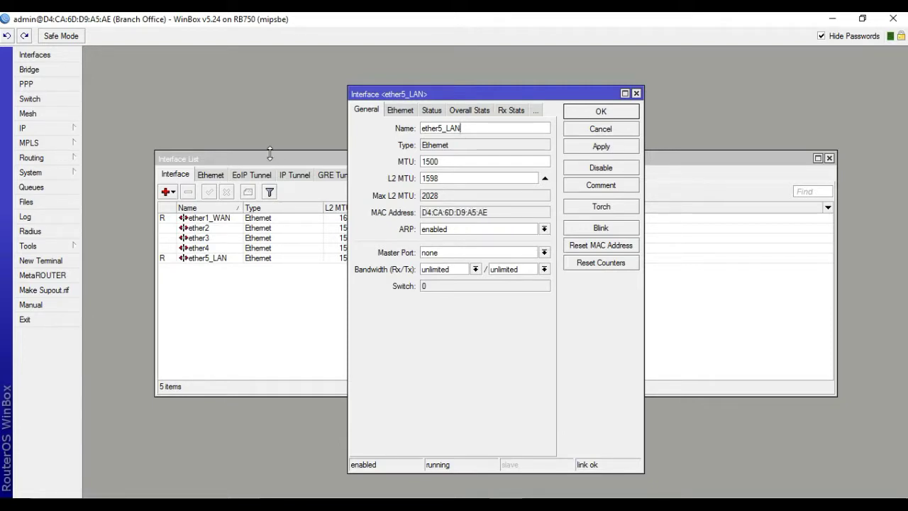
Copy the MAC address of ether5_LAN again and close that interface's properties
double_click(485, 213)
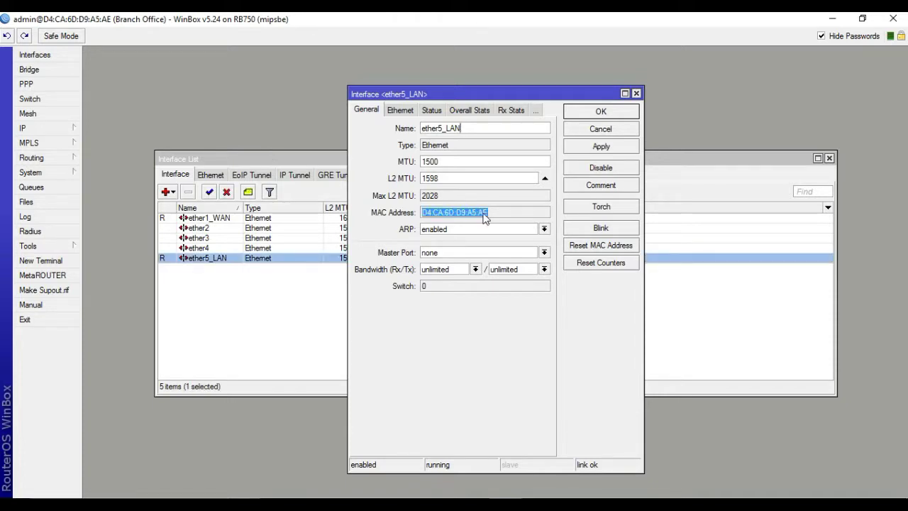
right_click(478, 213)
left_click(500, 220)
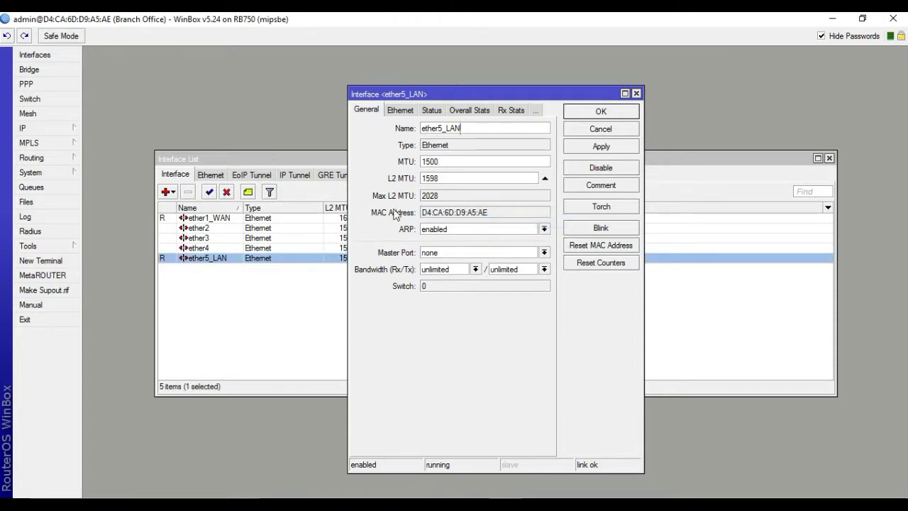
left_click(314, 284)
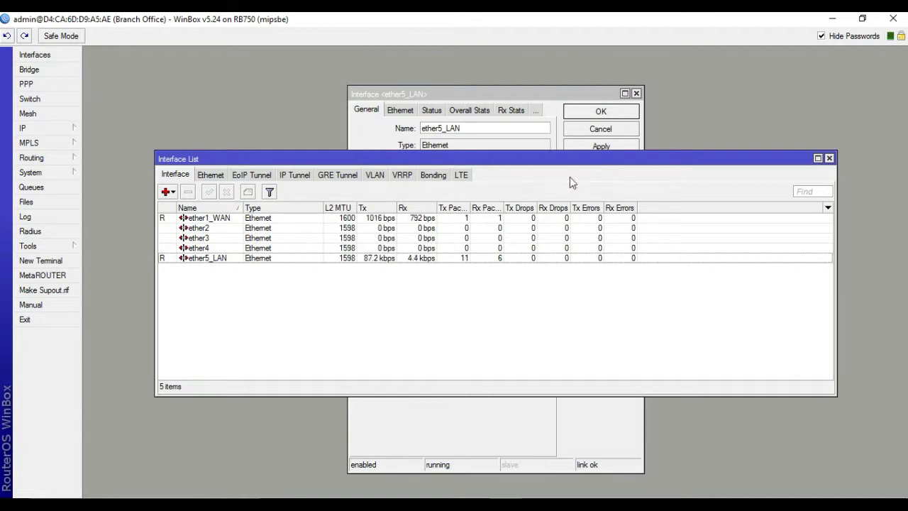
left_click(241, 176)
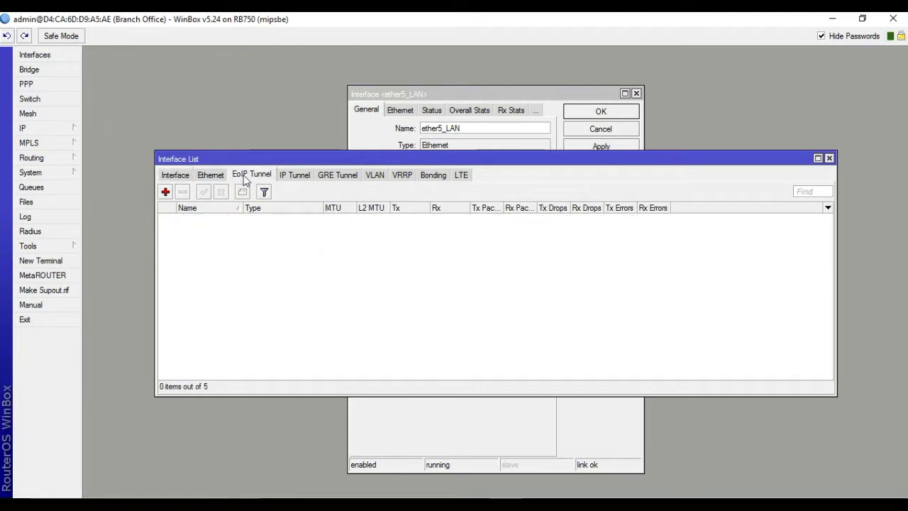
left_click(383, 96)
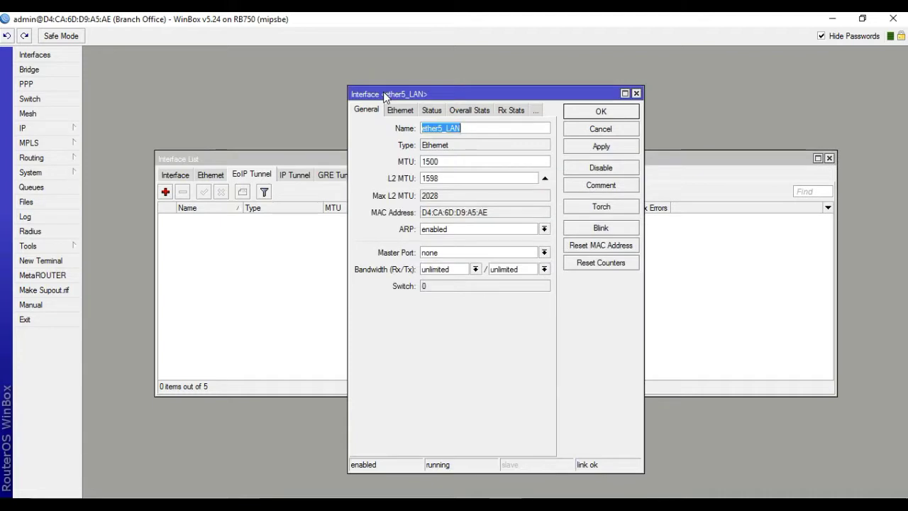
left_click(635, 94)
Replace the new EoIP tunnel's MAC address with the copied ether5_LAN address D4:CA:6D:D9:A5:AE
left_click(397, 143)
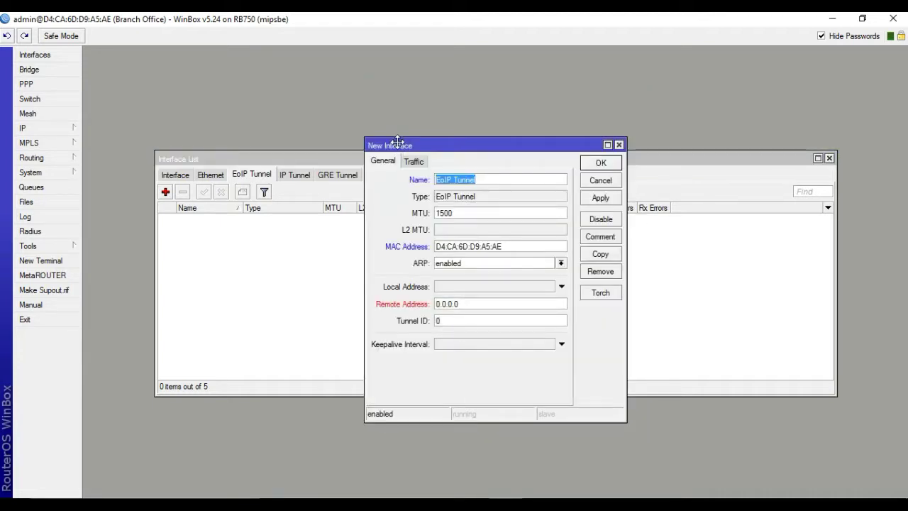
left_click_drag(505, 246, 430, 248)
right_click(439, 249)
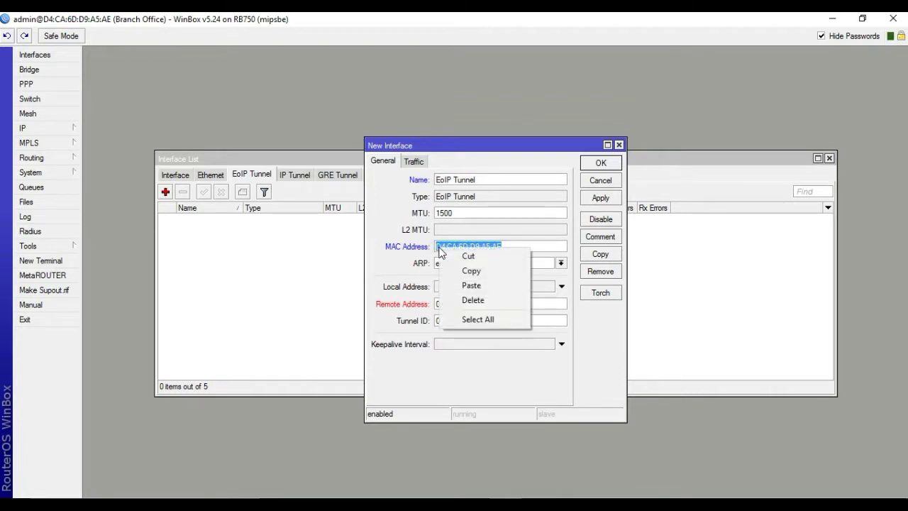
left_click(473, 285)
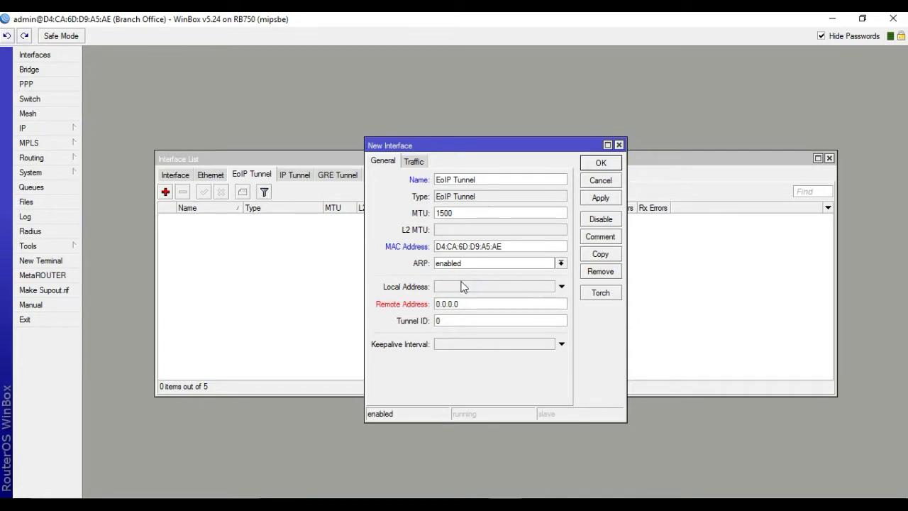
Set the new EoIP tunnel's remote address to 104.10.1.2 and its tunnel ID to 102, and save the interface
left_click_drag(468, 304, 433, 305)
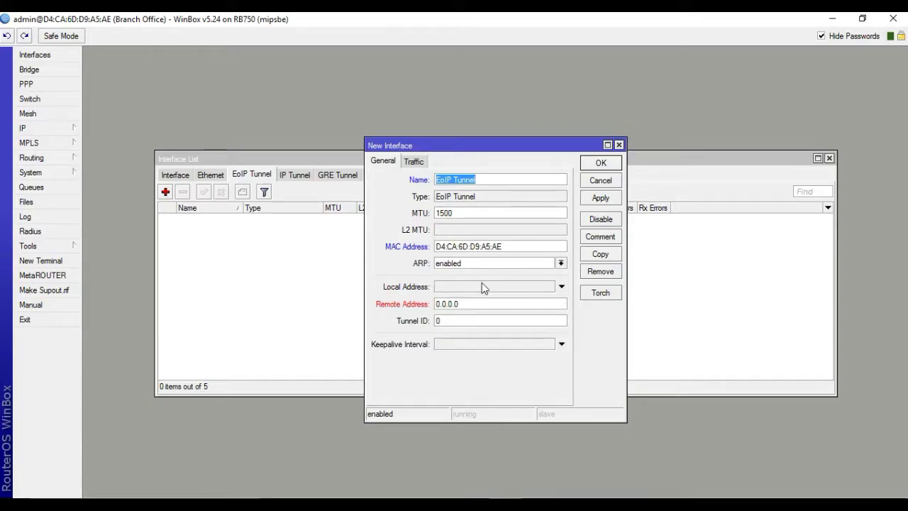
double_click(470, 304)
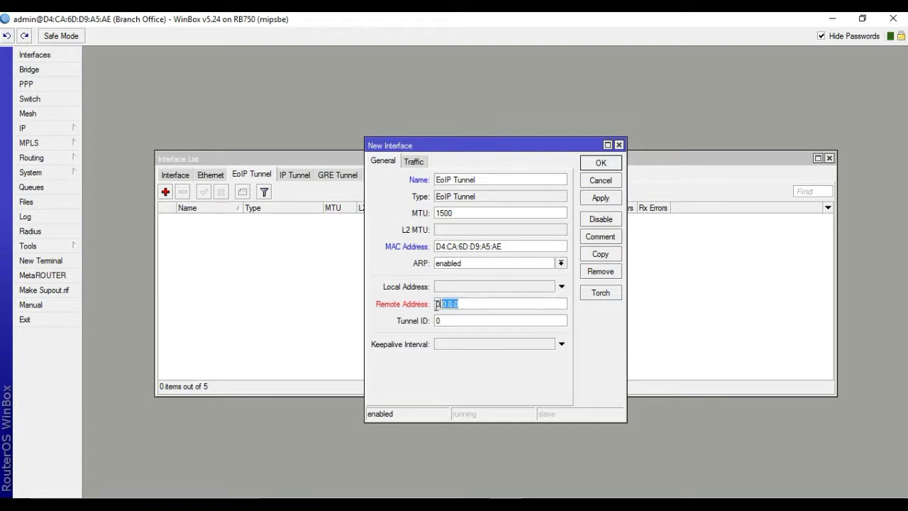
type("4.10.1.2")
left_click(460, 320)
key("BackSpace")
type("101")
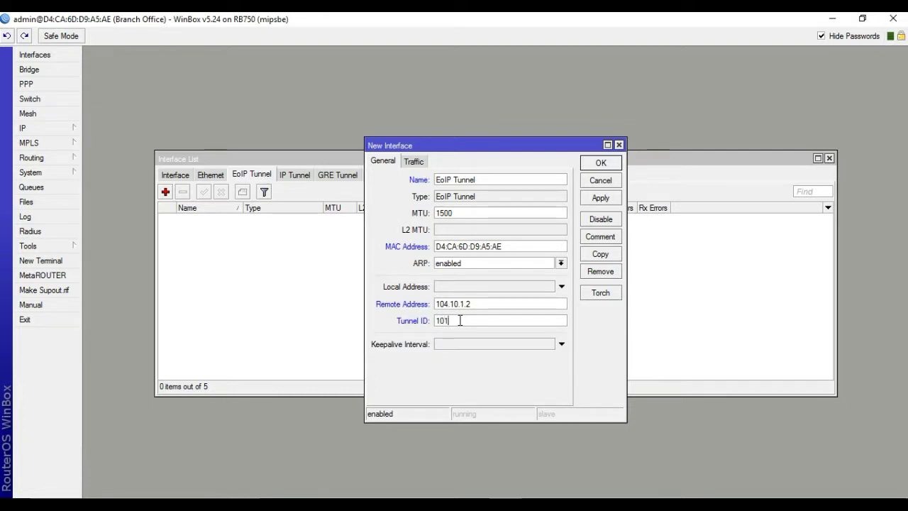
key("BackSpace")
type("2")
left_click(600, 200)
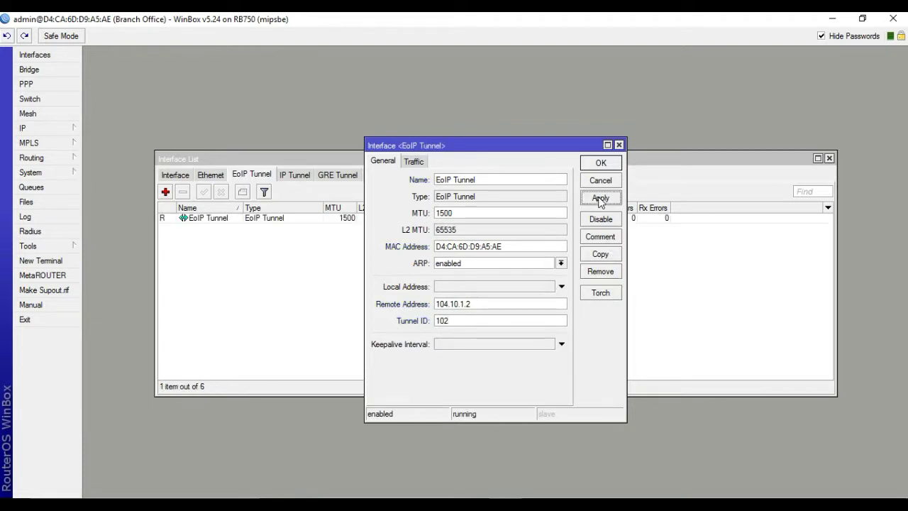
left_click(599, 163)
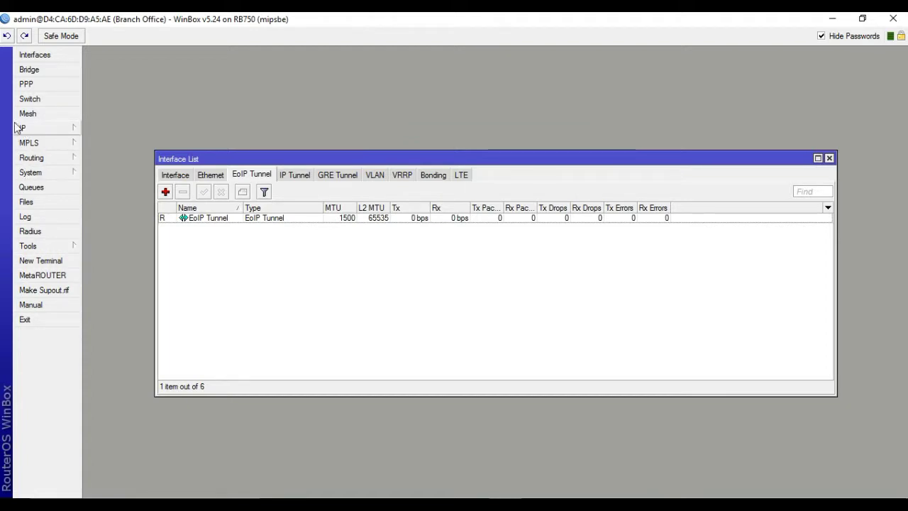
Create a new bridge on the branch office router and name it bridge1-EoIP
left_click(36, 70)
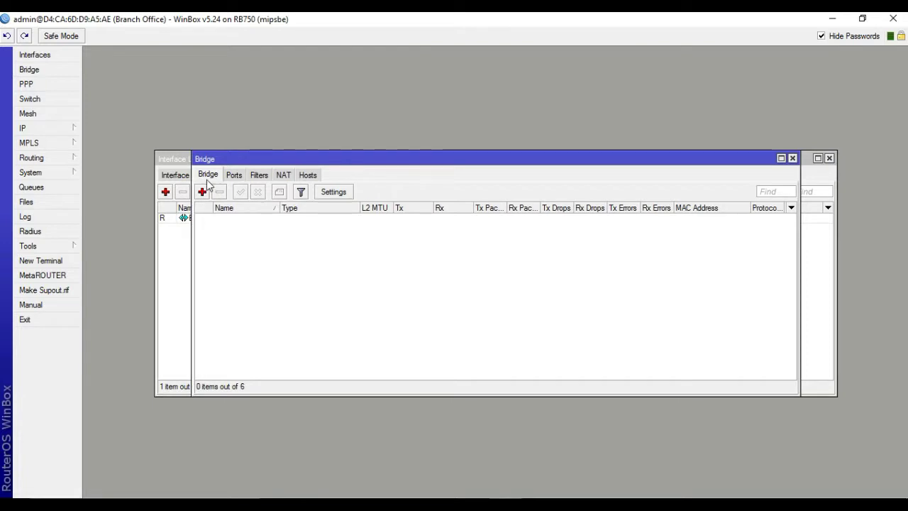
left_click(202, 192)
left_click(477, 181)
type("-")
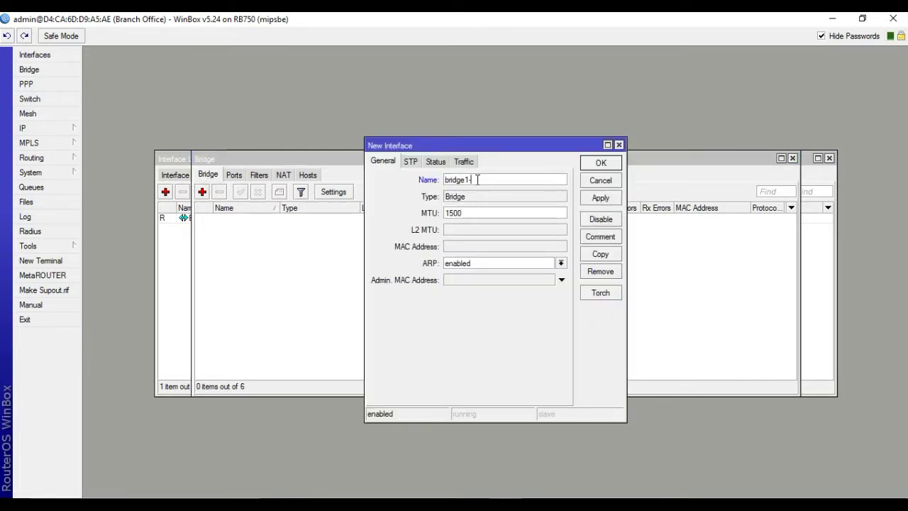
type("EoIP")
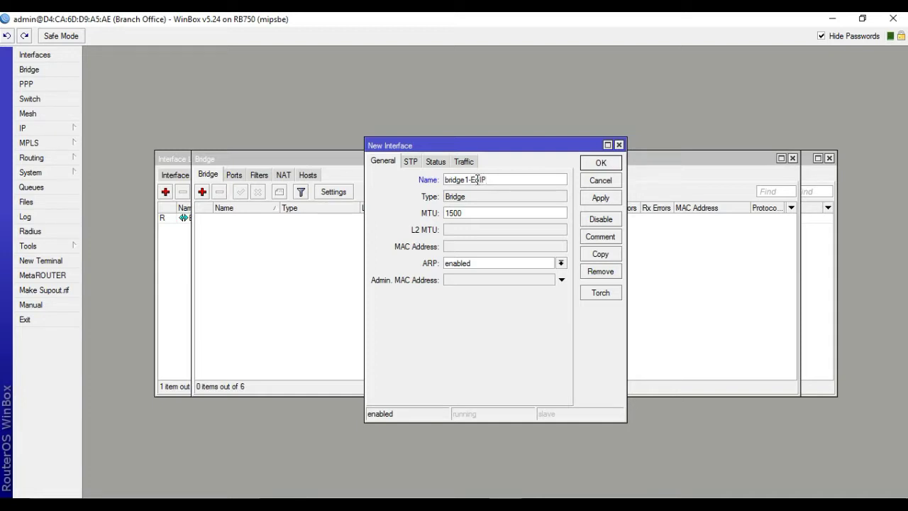
left_click(603, 199)
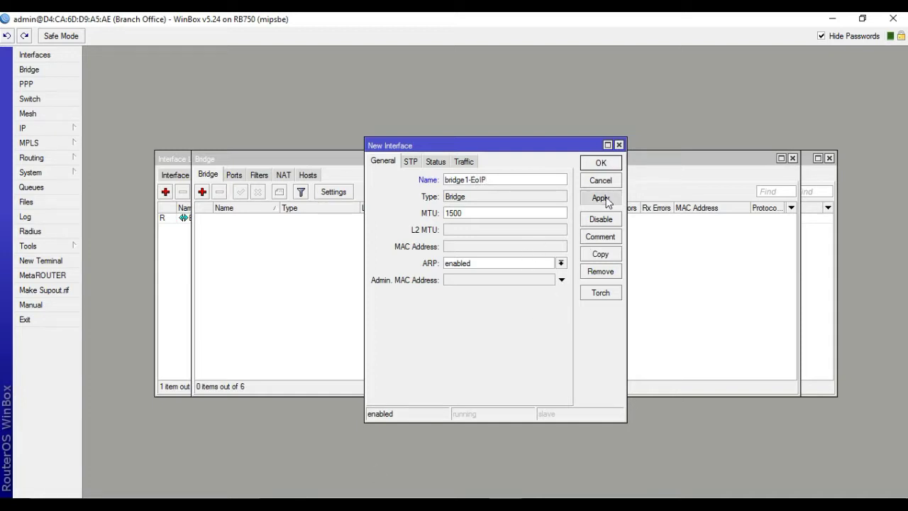
left_click(599, 164)
Add the EoIP Tunnel interface as a port of bridge1-EoIP
left_click(234, 174)
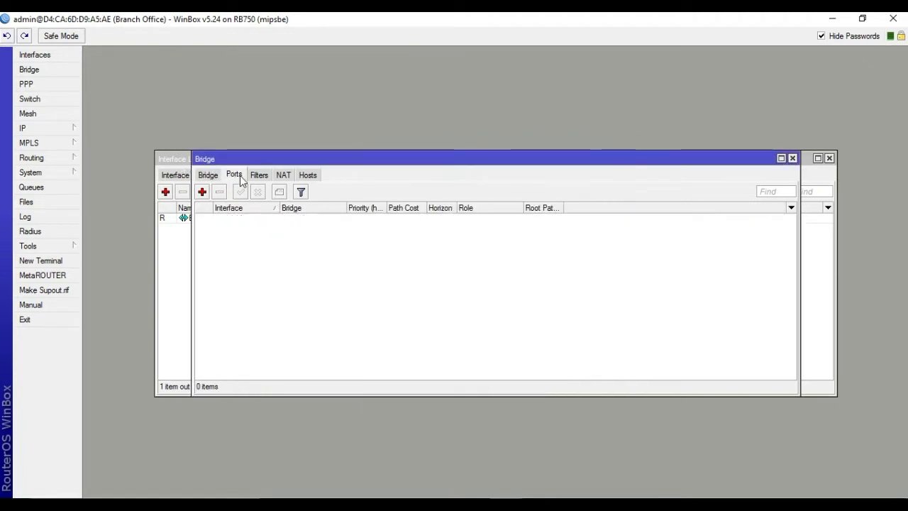
left_click(203, 191)
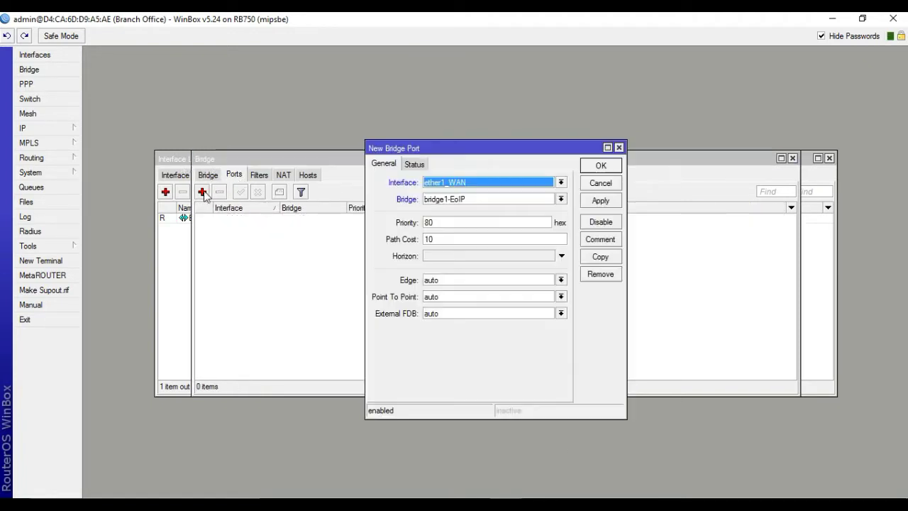
left_click(561, 182)
left_click(471, 193)
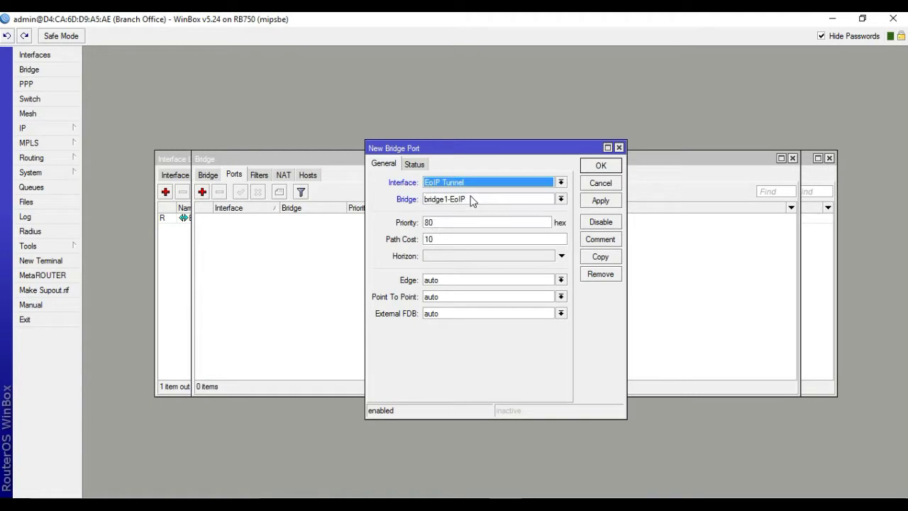
left_click(600, 200)
left_click(600, 165)
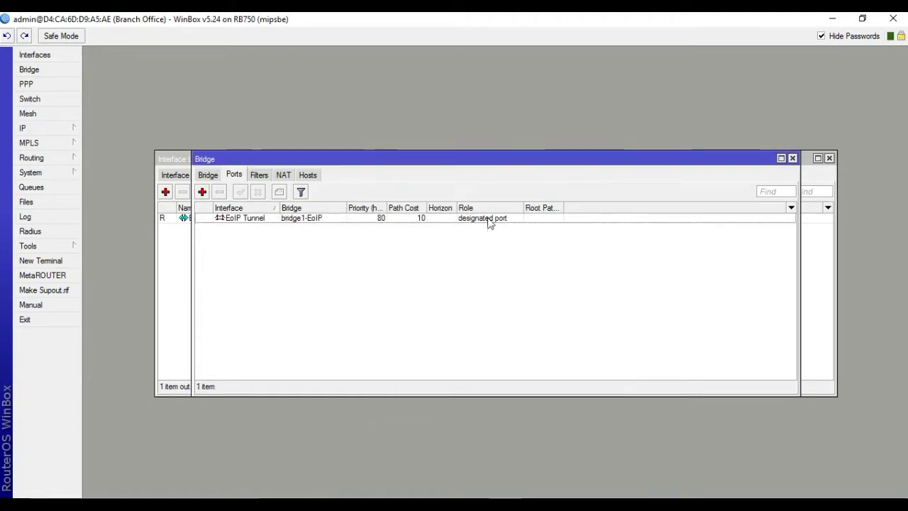
Add the ether5_LAN interface as a second port of bridge1-EoIP
left_click(202, 191)
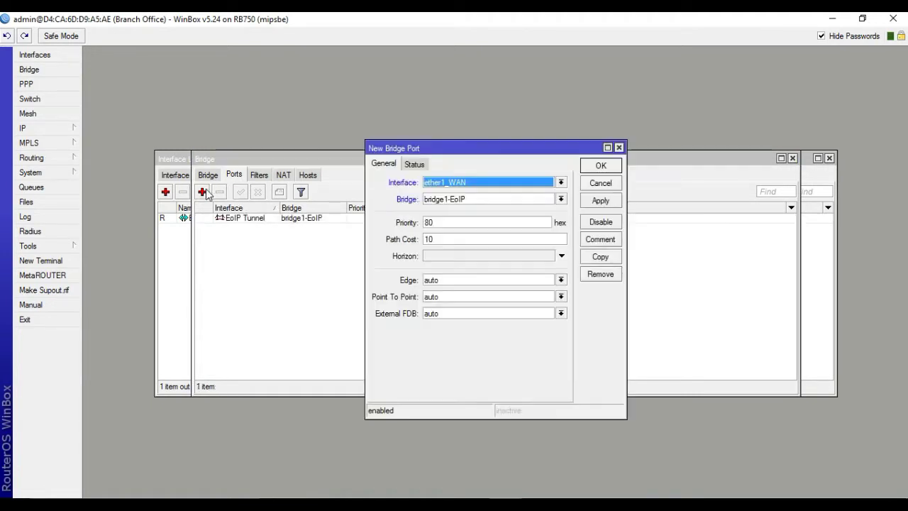
left_click(506, 185)
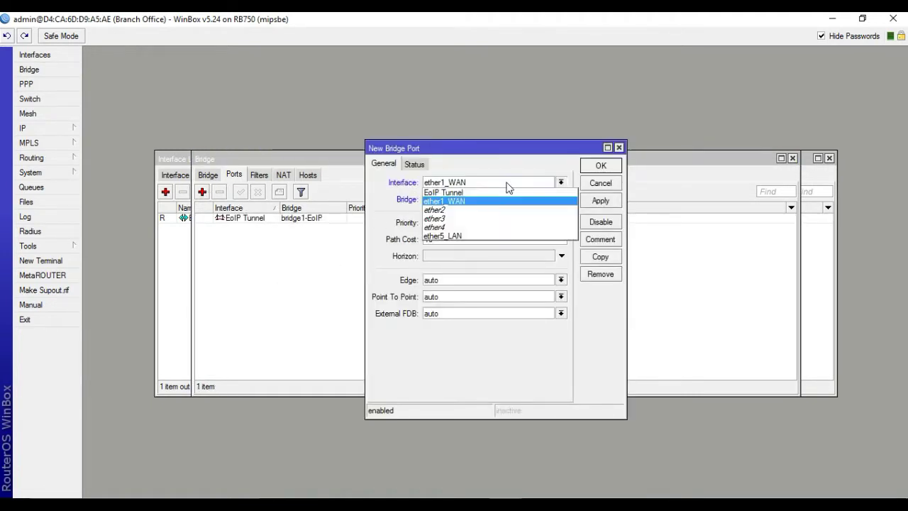
left_click(471, 236)
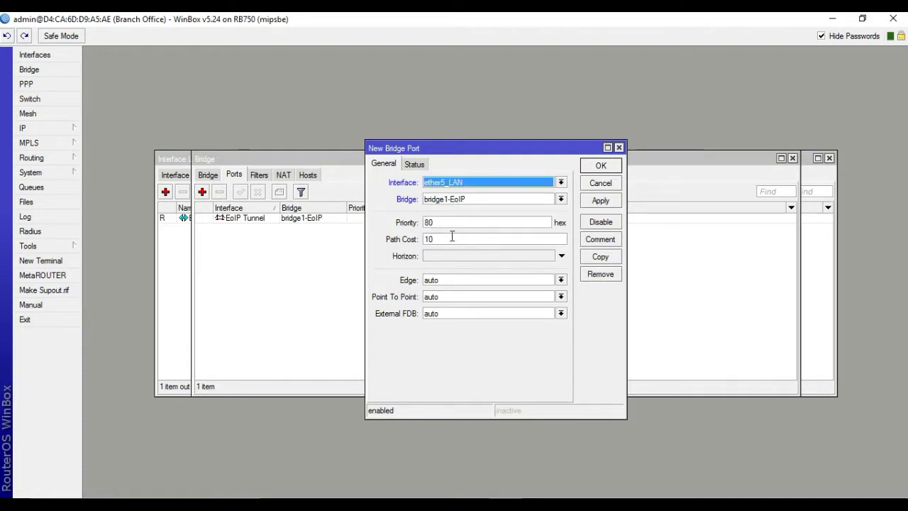
left_click(596, 202)
left_click(598, 167)
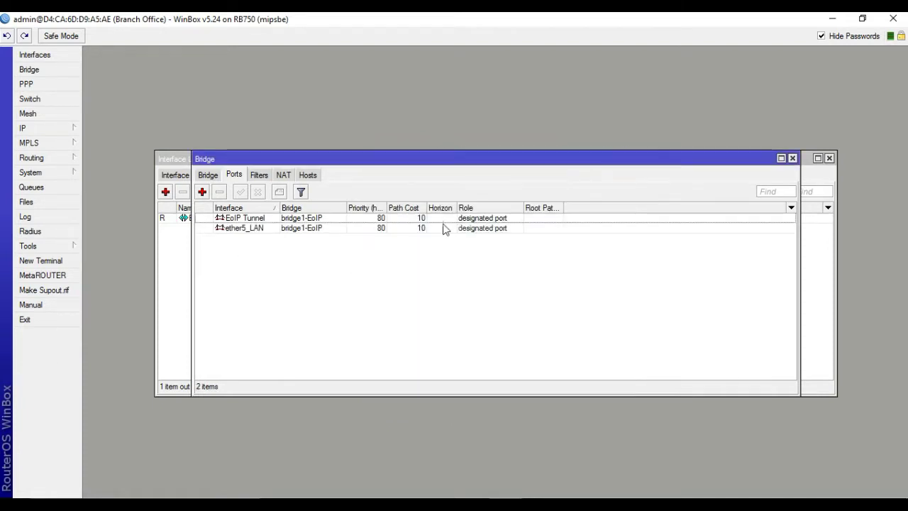
Review the bridge and its ports, and check the status and traffic of the EoIP tunnel and Ethernet interfaces
left_click(207, 177)
left_click(231, 176)
left_click(173, 158)
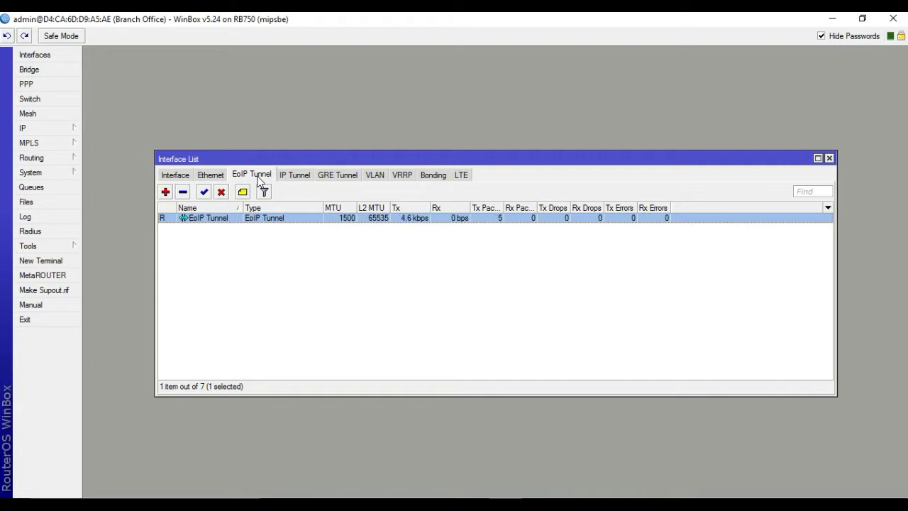
left_click(209, 177)
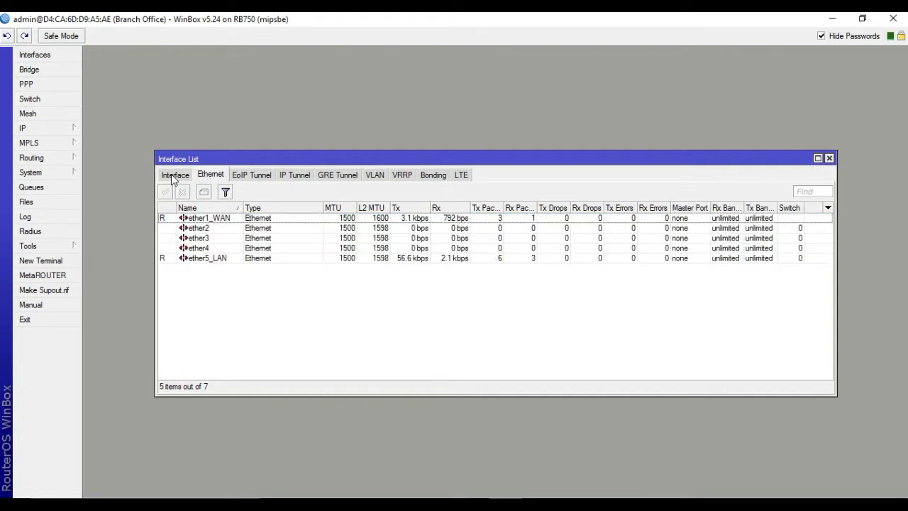
left_click(173, 178)
left_click(209, 220)
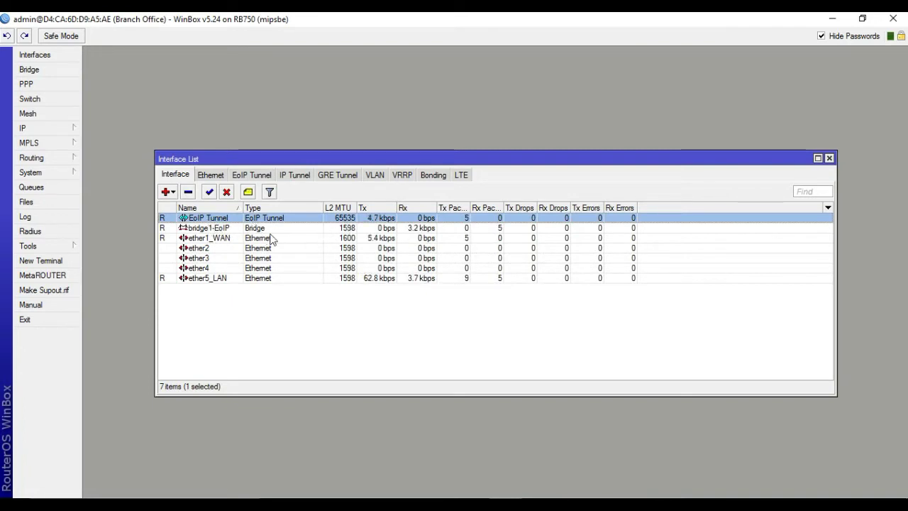
left_click(261, 238)
left_click(261, 219)
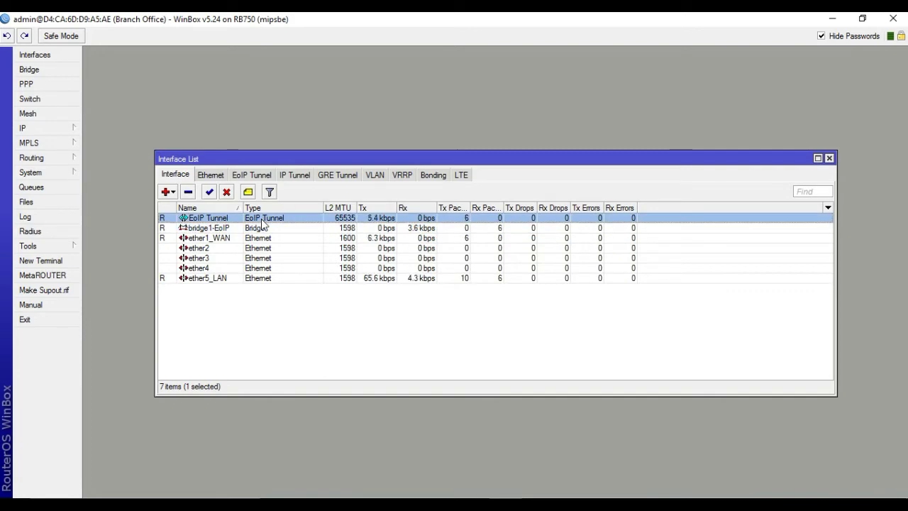
Switch to the Windows Network Connections and open the status of the Ethernet adapter
key("alt+Tab")
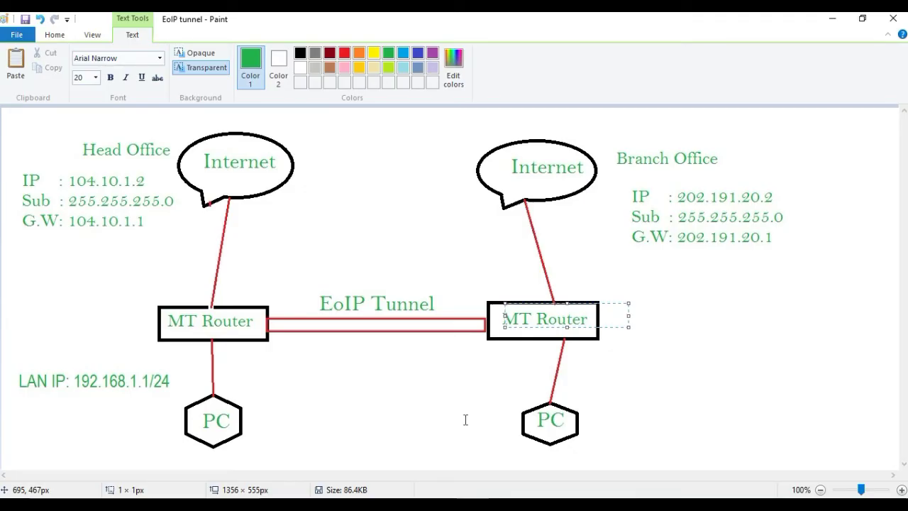
right_click(815, 505)
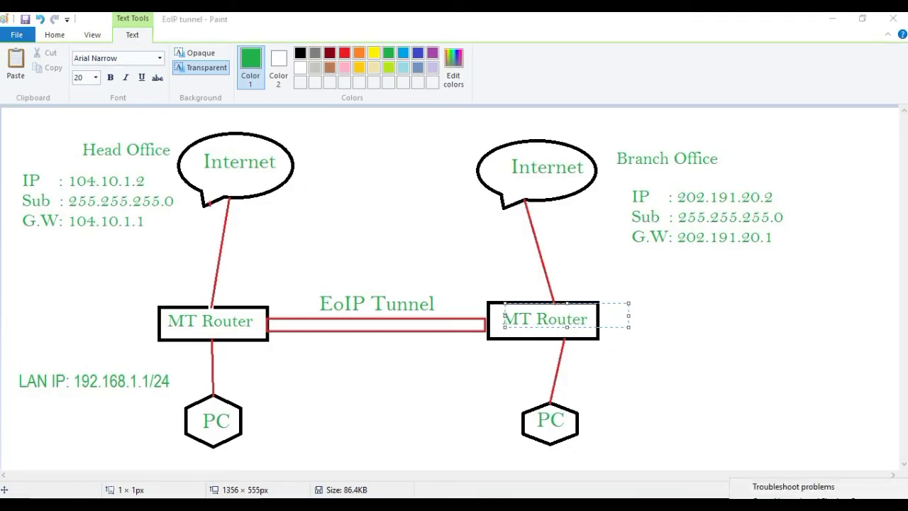
left_click(808, 497)
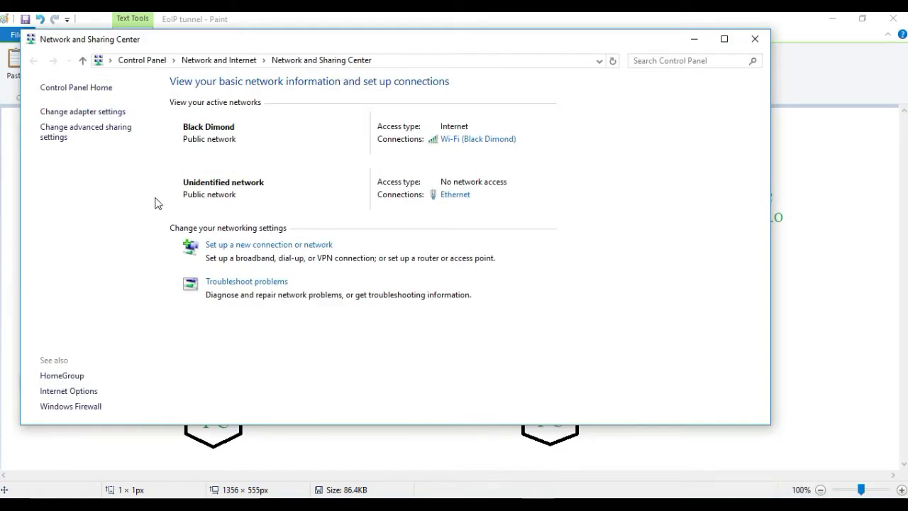
left_click(85, 115)
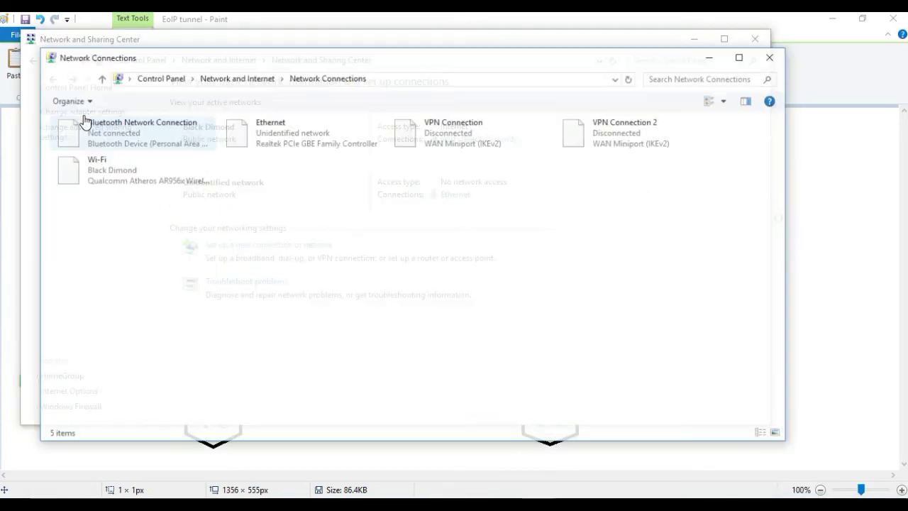
double_click(295, 129)
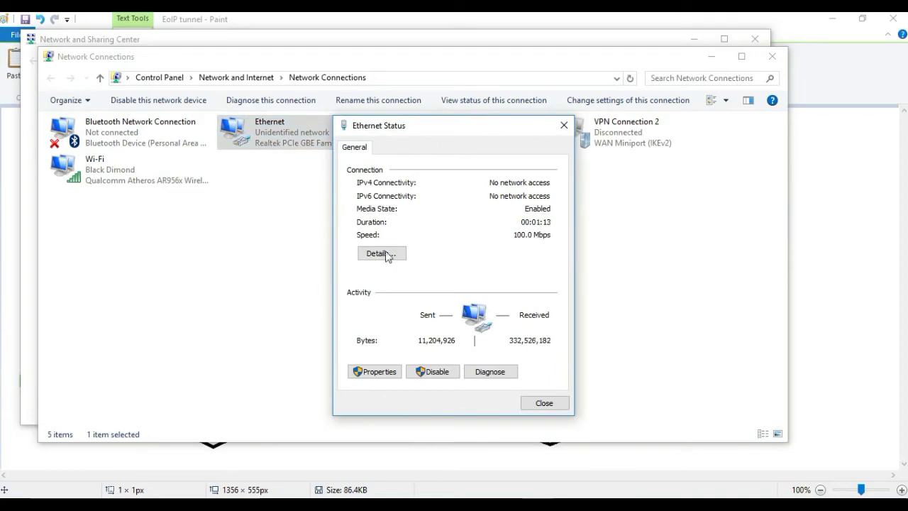
Set the Ethernet adapter's IPv4 properties to obtain the IP address and DNS server address automatically
left_click(388, 374)
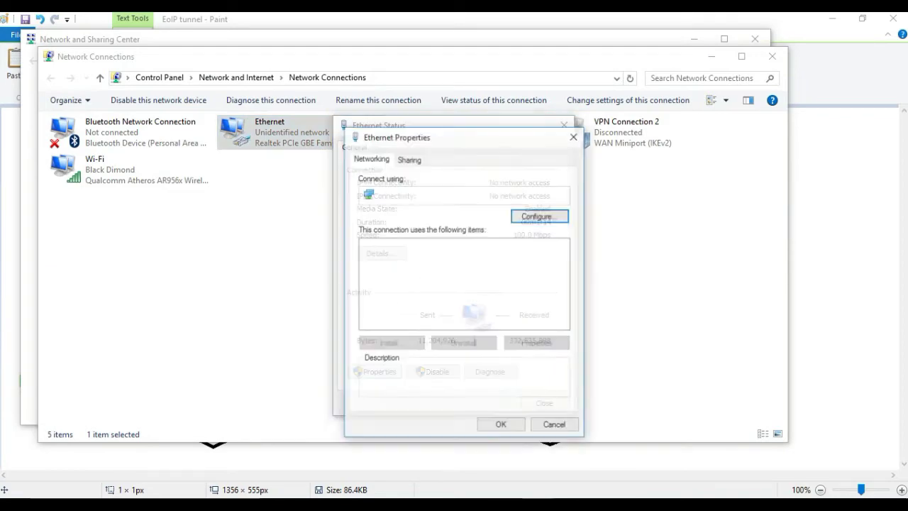
left_click(446, 301)
double_click(447, 301)
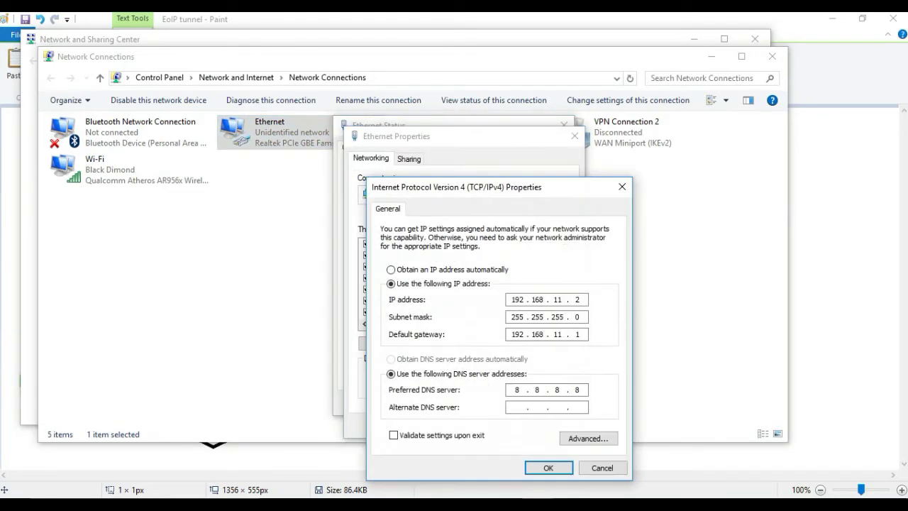
left_click(390, 270)
left_click(391, 359)
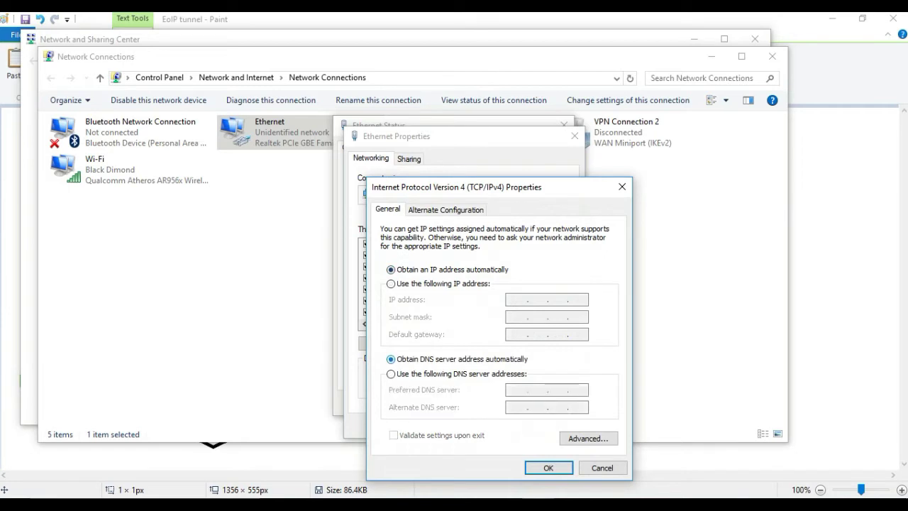
left_click(548, 468)
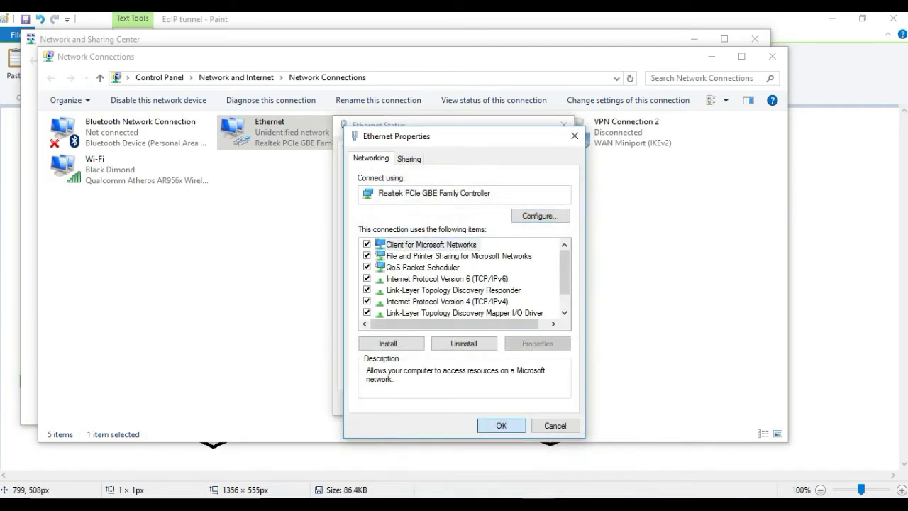
left_click(498, 425)
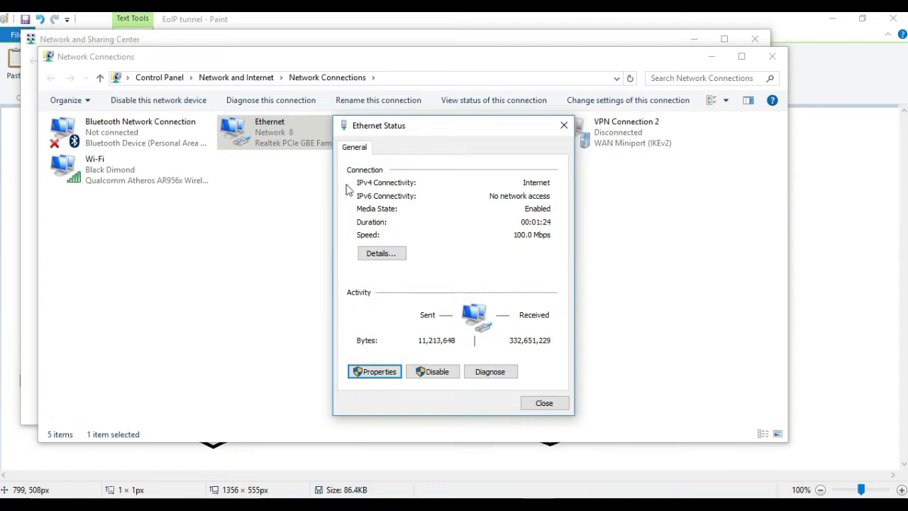
Reopen the Ethernet adapter's status and inspect its connection details for the IPv4 address, gateway and DHCP server
right_click(276, 135)
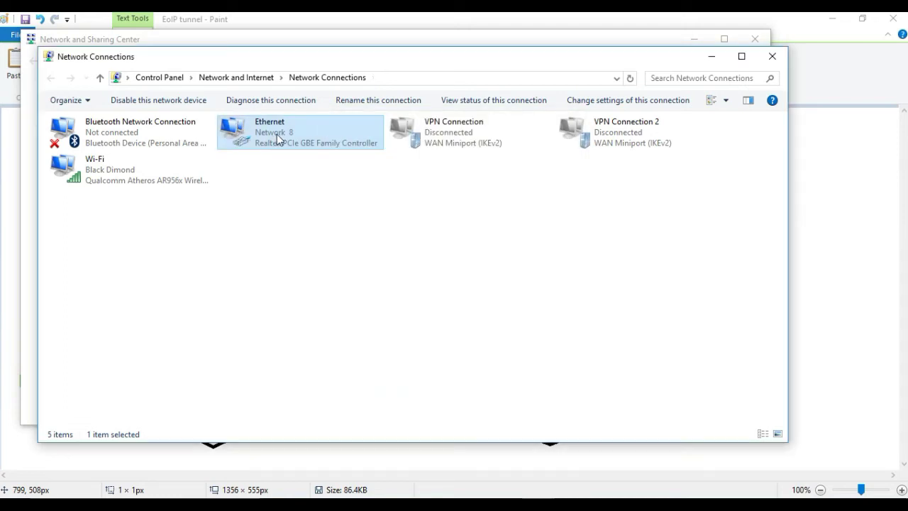
left_click(296, 158)
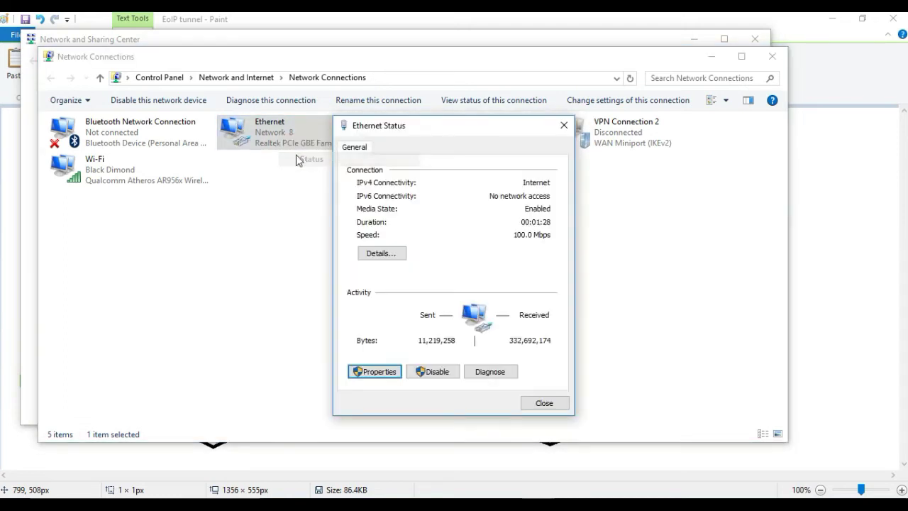
left_click(376, 253)
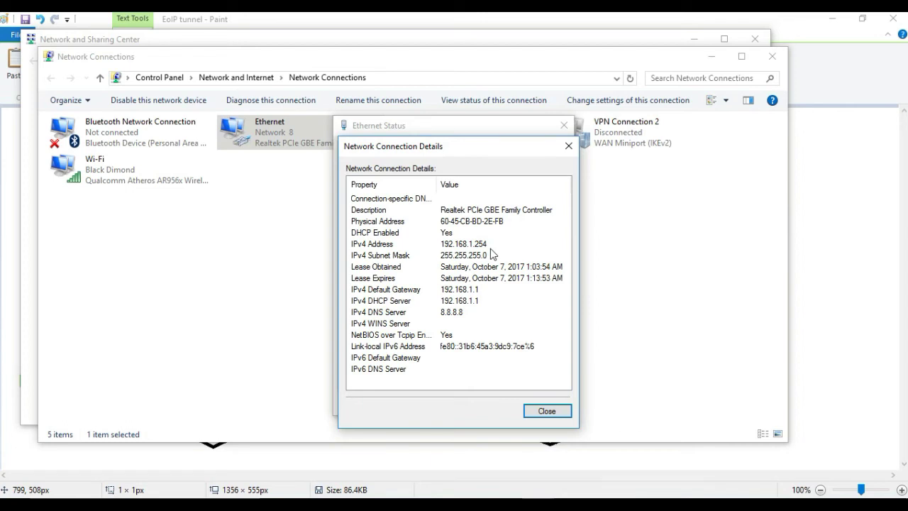
mouse_move(539, 507)
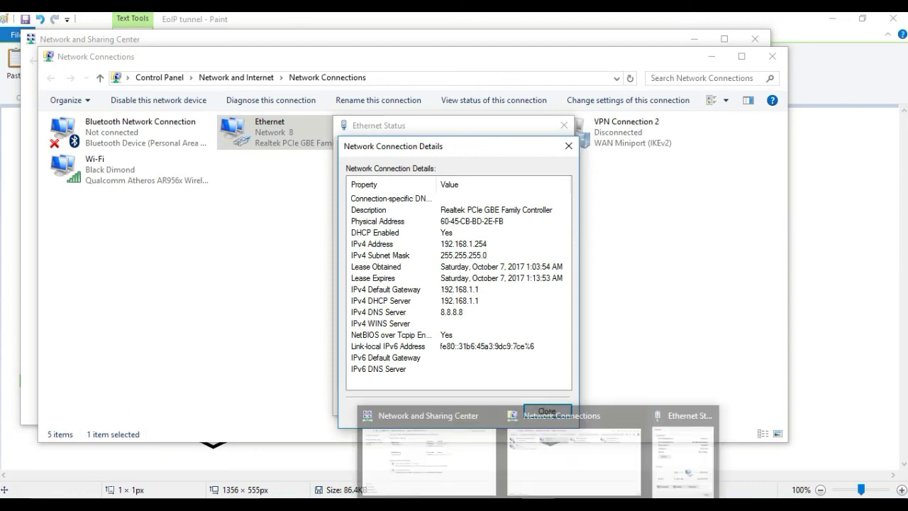